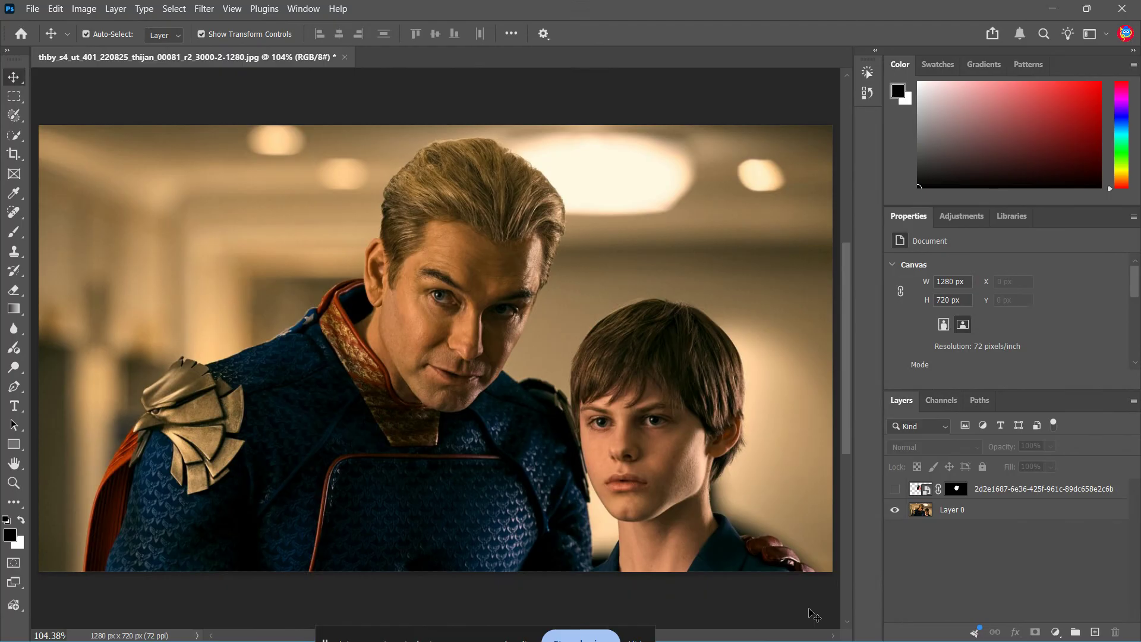
# - Place the image 2d2e1687-6e36-425f-961c-89dc658e2c6b.png into the photo as an embedded object
pyautogui.click(823, 494)
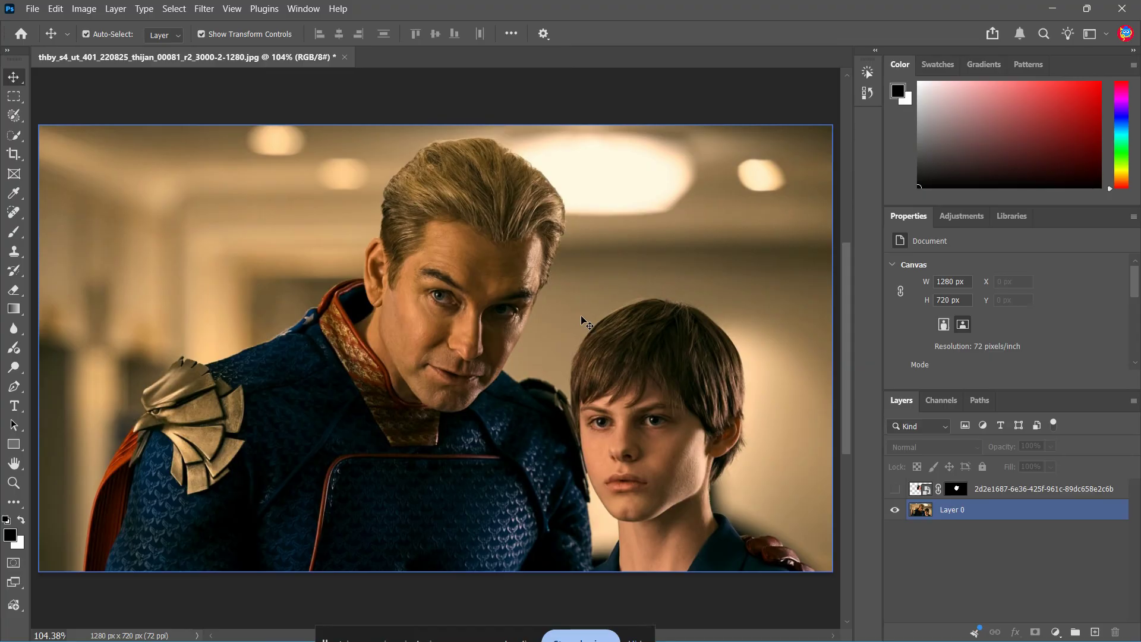
pyautogui.click(32, 8)
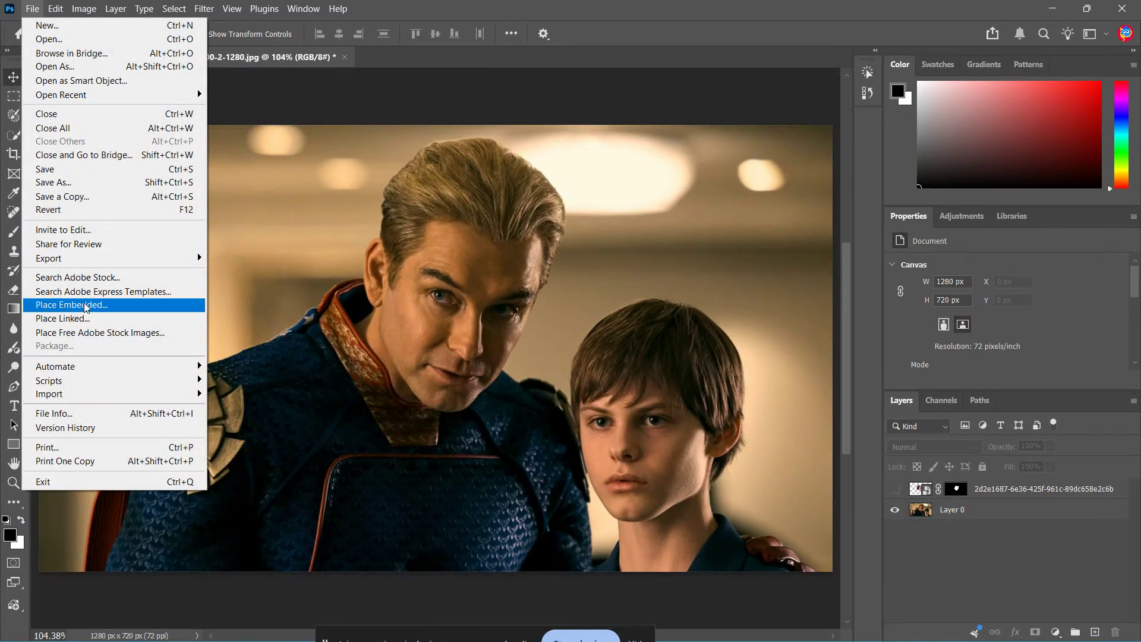
pyautogui.click(115, 306)
pyautogui.doubleClick(238, 153)
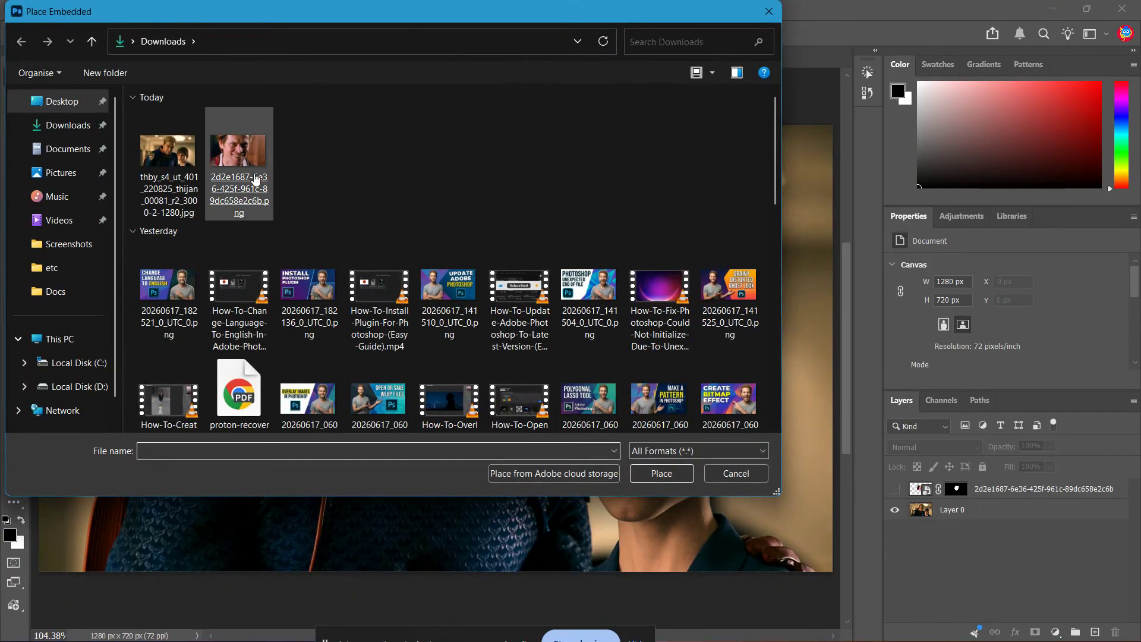
pyautogui.moveTo(463, 290); pyautogui.dragTo(513, 274)
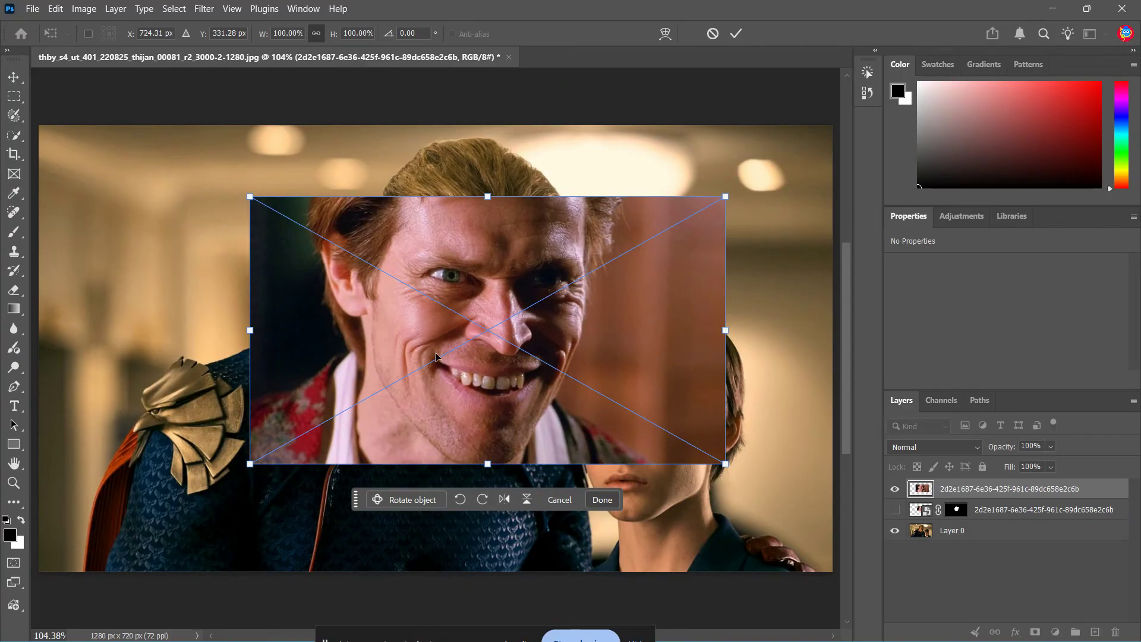
pyautogui.press('Return')
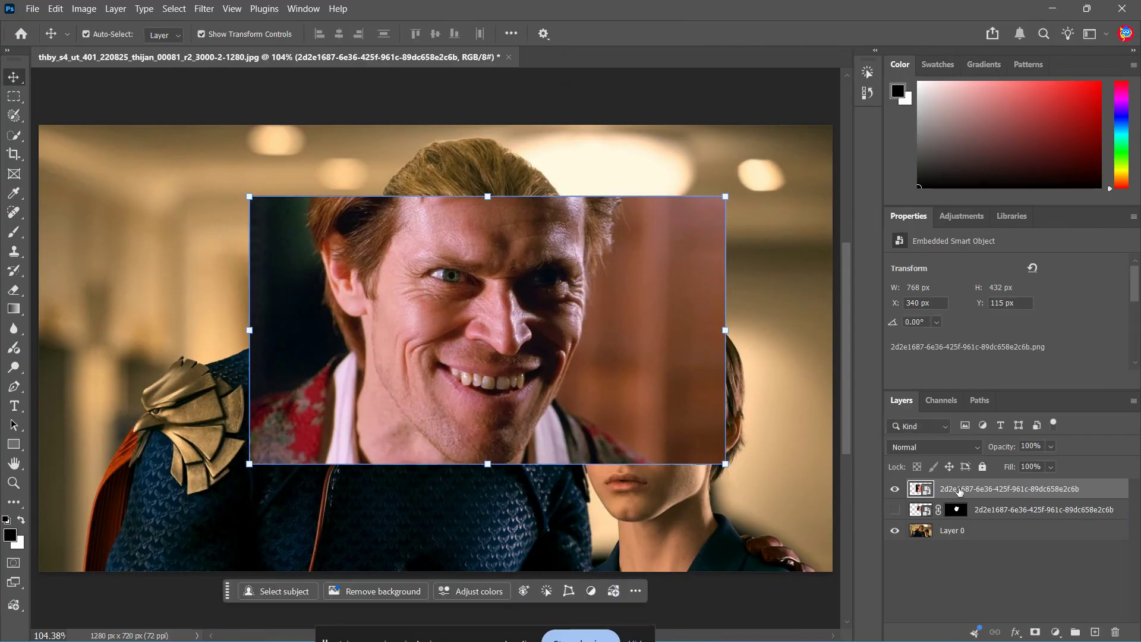
# - Lower the placed layer's opacity to 50%
pyautogui.click(1051, 447)
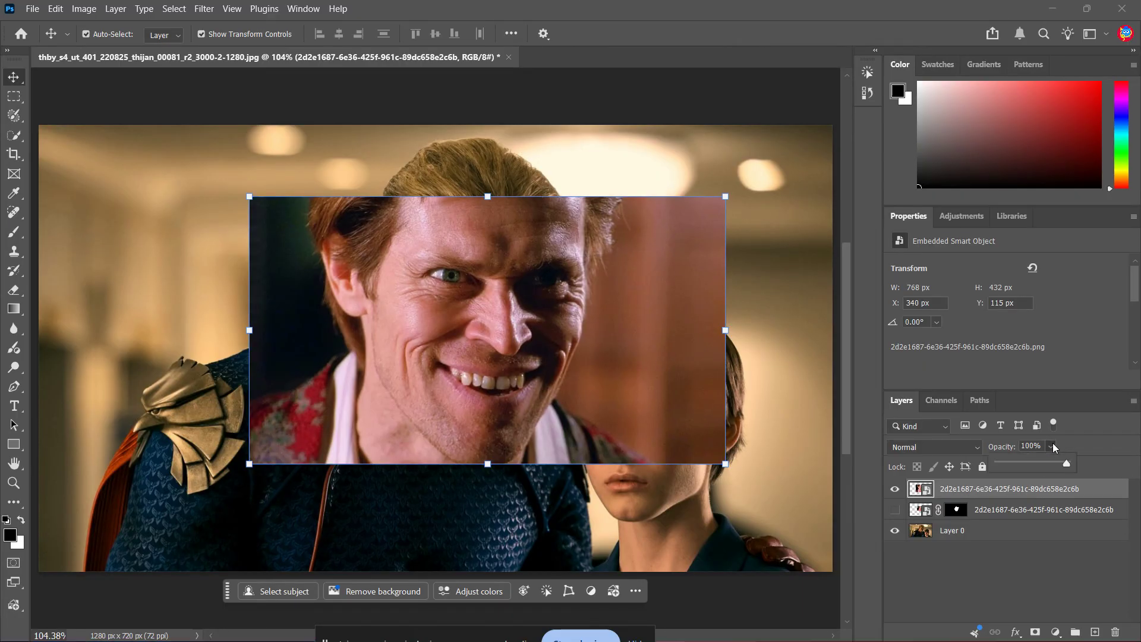
pyautogui.moveTo(1065, 464); pyautogui.dragTo(1032, 463)
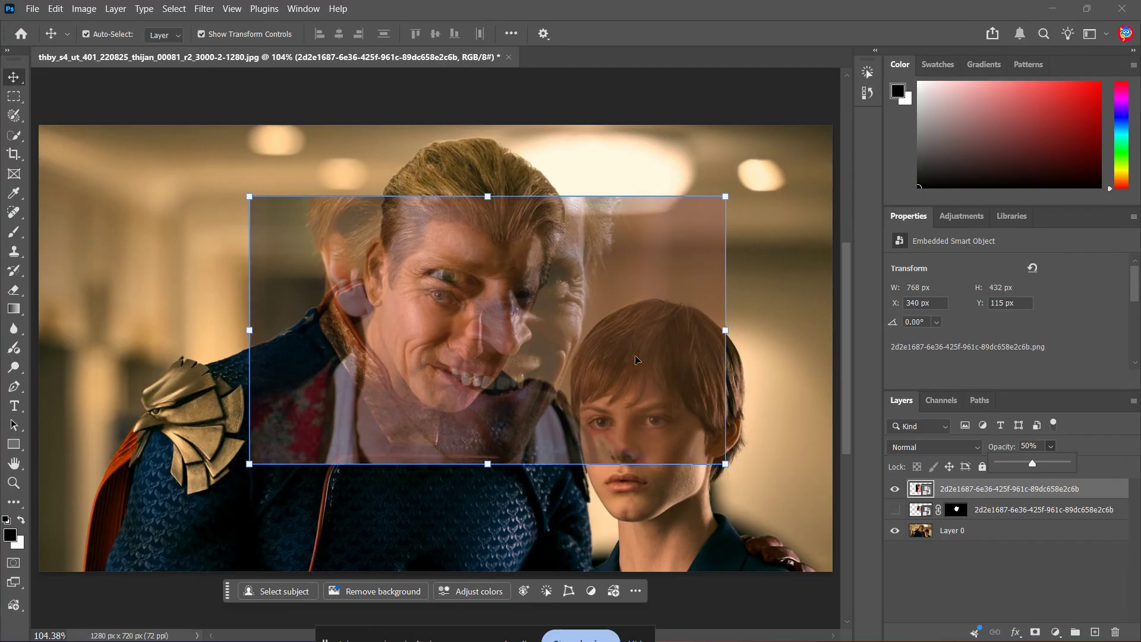
# - Free-transform the placed face, rotating it about 13° and scaling it to about 62% to sit over the hero's face
pyautogui.hotkey('ctrl', 't')
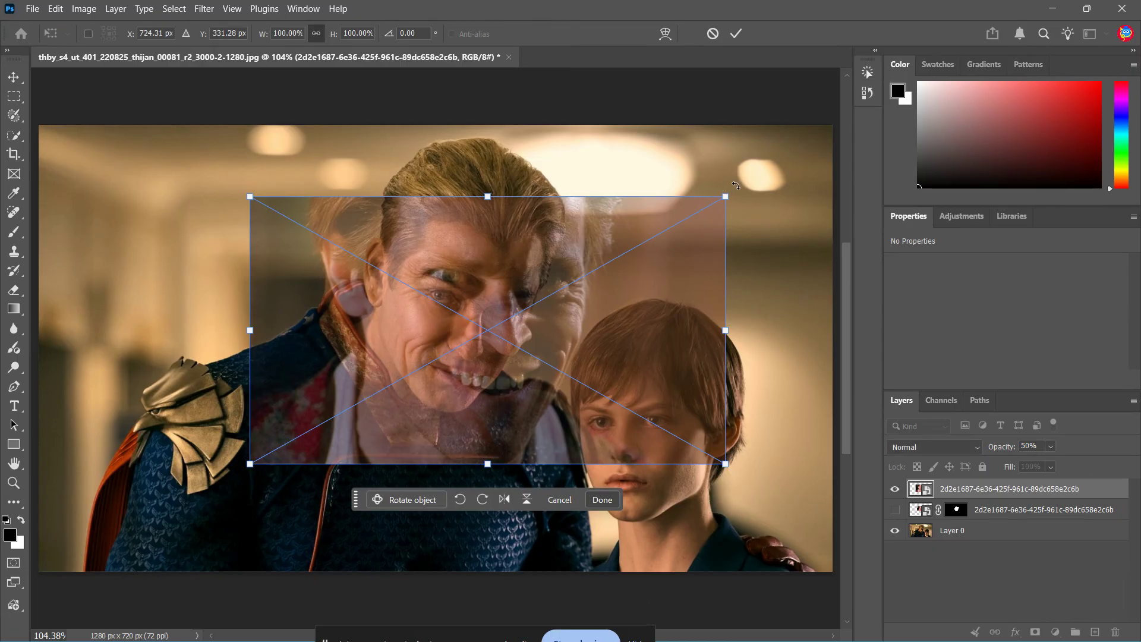
pyautogui.moveTo(738, 183); pyautogui.dragTo(772, 263)
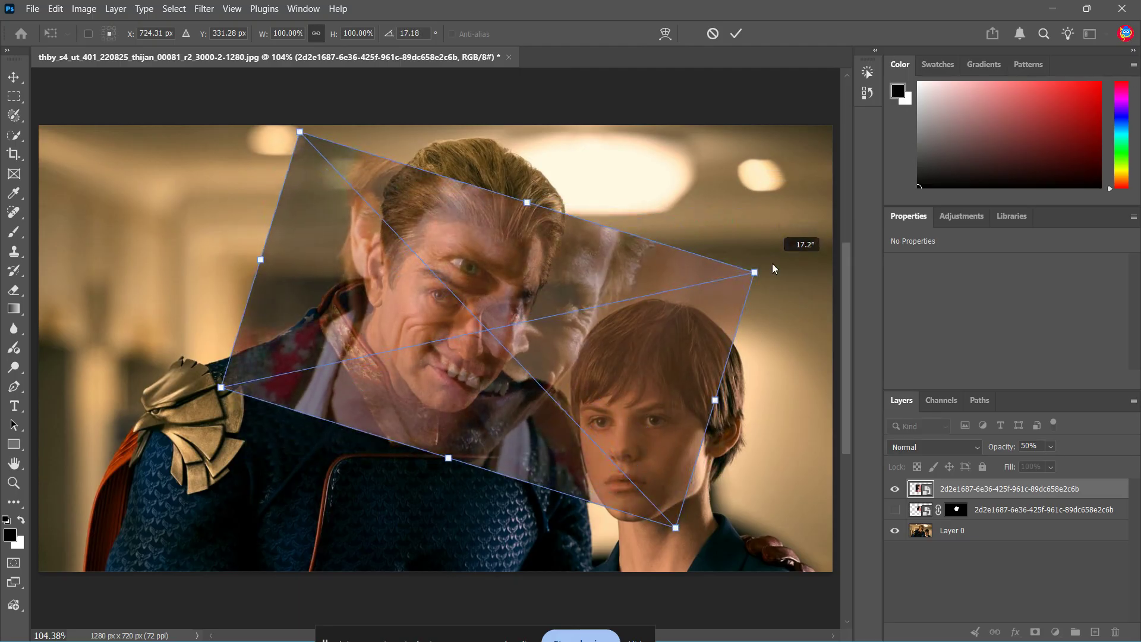
pyautogui.moveTo(678, 528); pyautogui.dragTo(548, 394)
pyautogui.moveTo(432, 298); pyautogui.dragTo(472, 361)
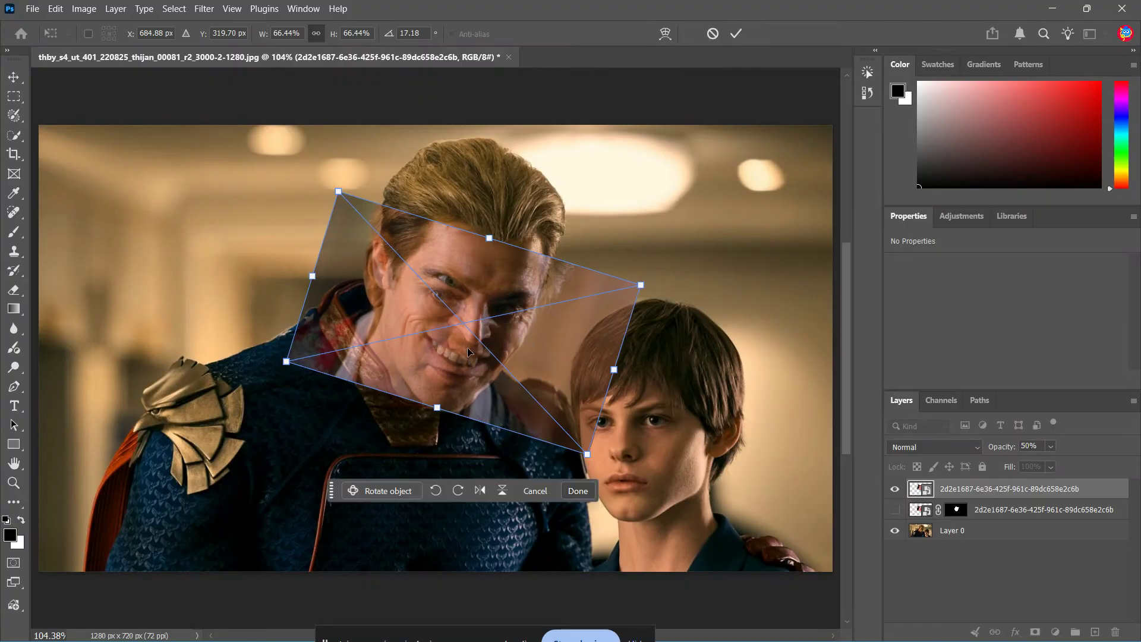
pyautogui.moveTo(655, 287); pyautogui.dragTo(653, 269)
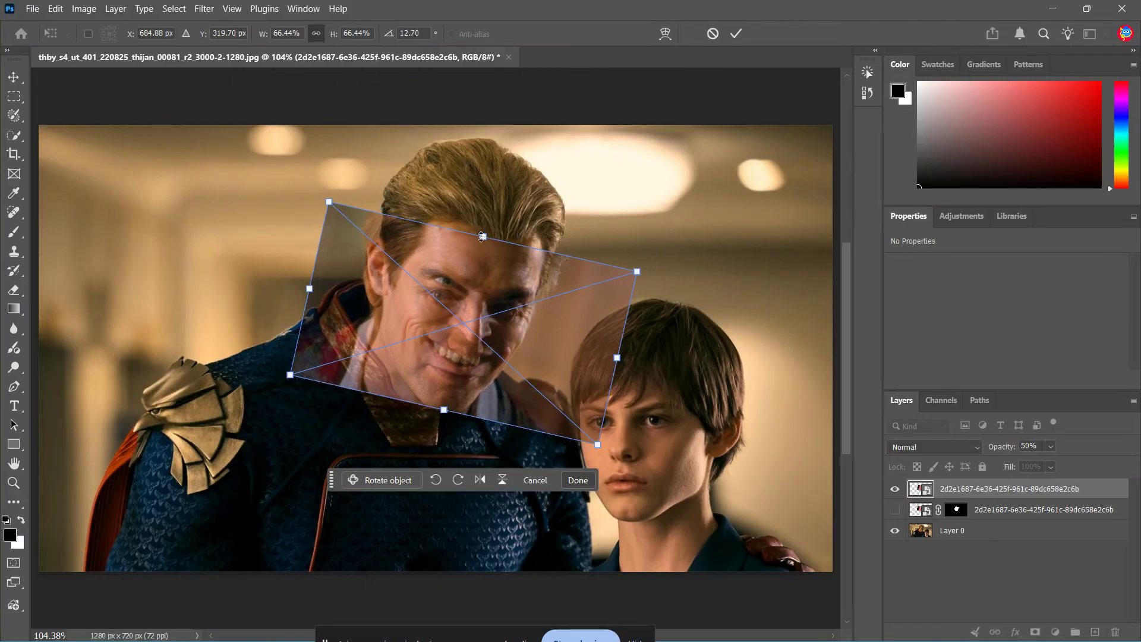
pyautogui.moveTo(483, 237); pyautogui.dragTo(498, 256)
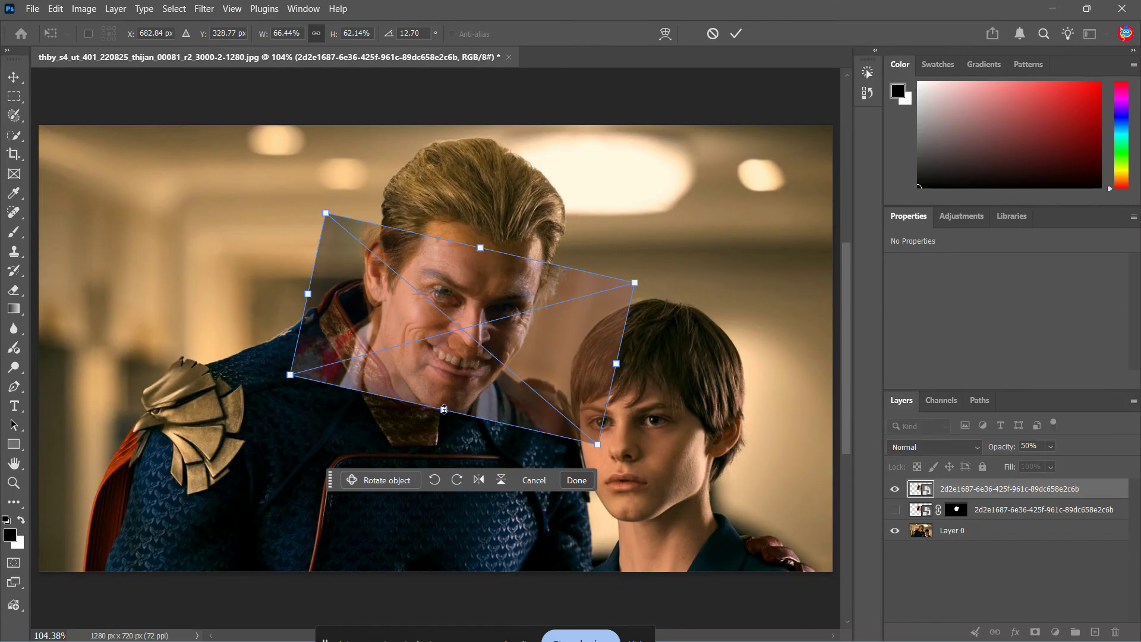
pyautogui.moveTo(444, 409); pyautogui.dragTo(449, 427)
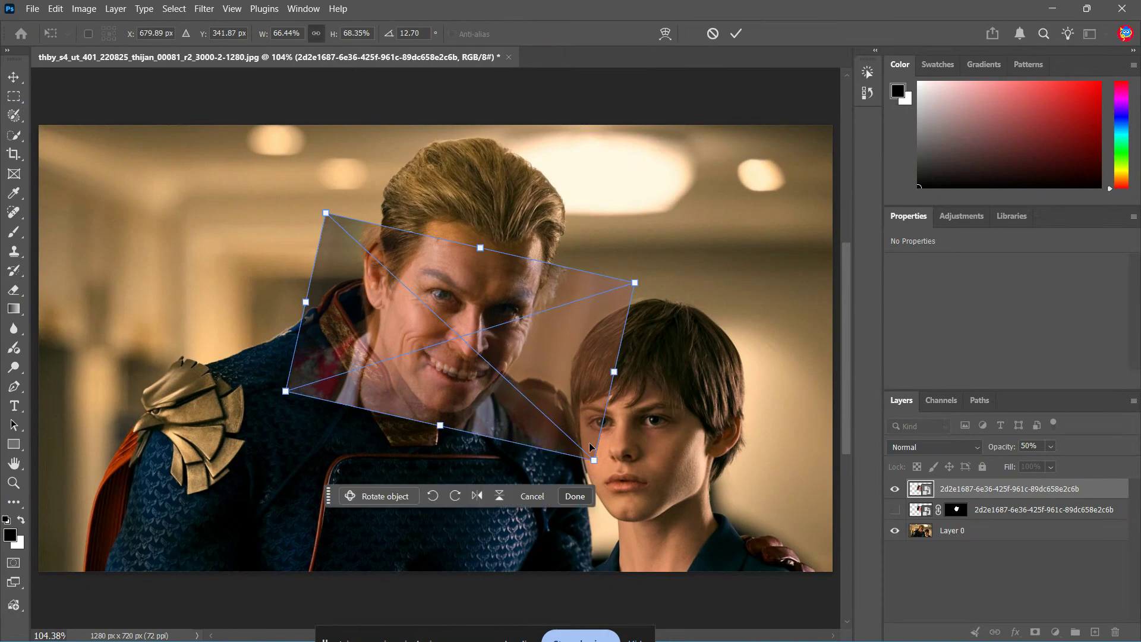
pyautogui.moveTo(594, 459); pyautogui.dragTo(565, 433)
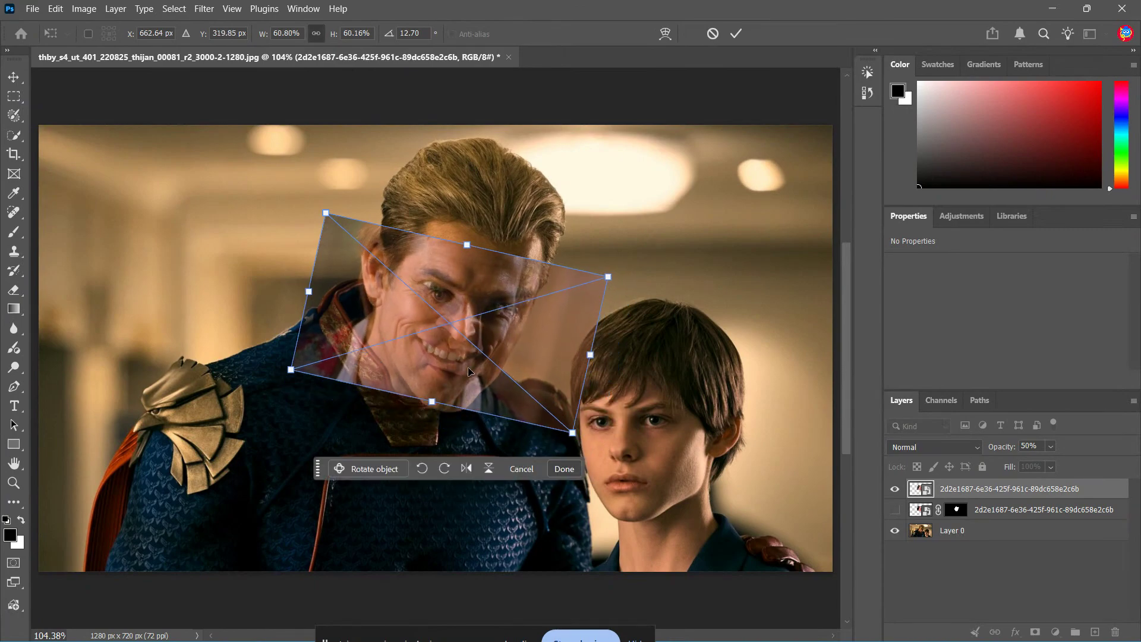
pyautogui.moveTo(472, 337); pyautogui.dragTo(481, 344)
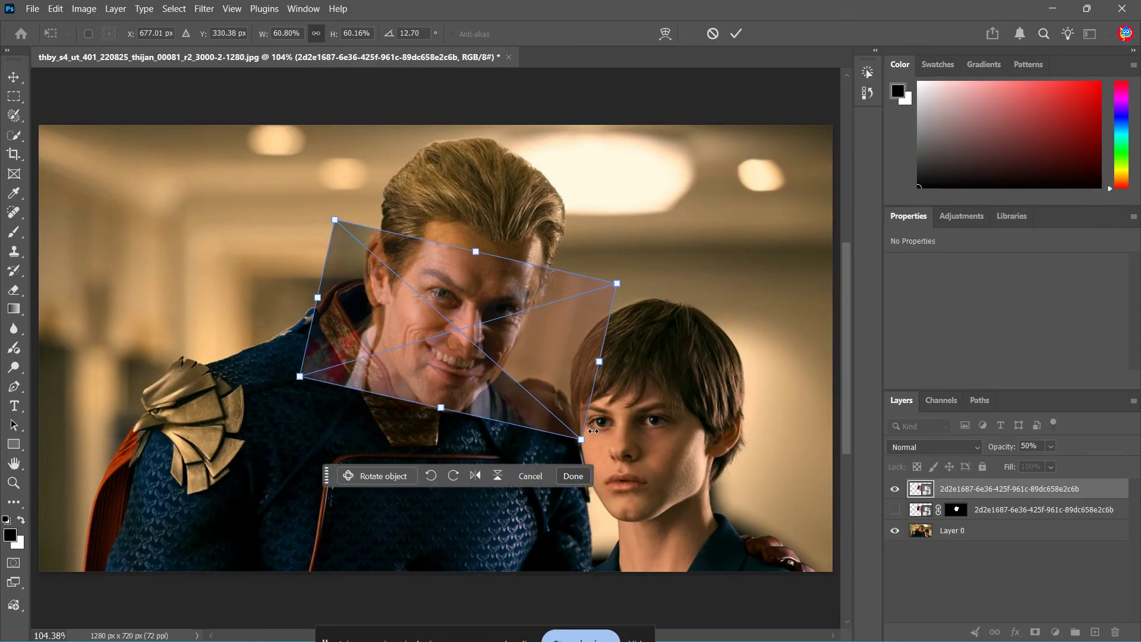
pyautogui.moveTo(581, 440); pyautogui.dragTo(586, 446)
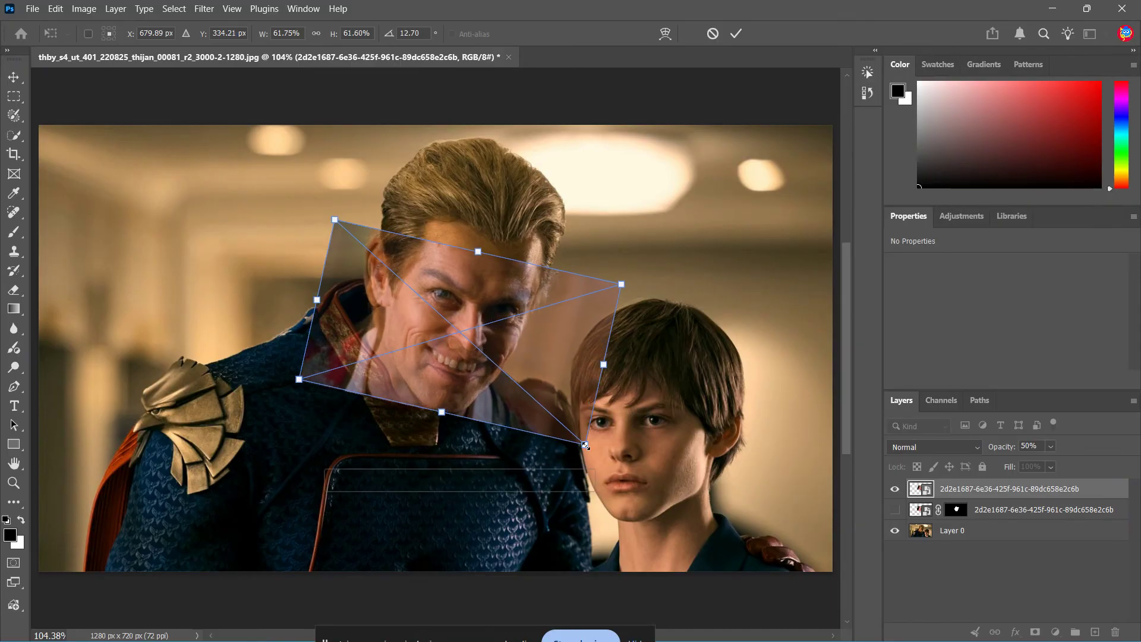
pyautogui.moveTo(530, 354); pyautogui.dragTo(530, 354)
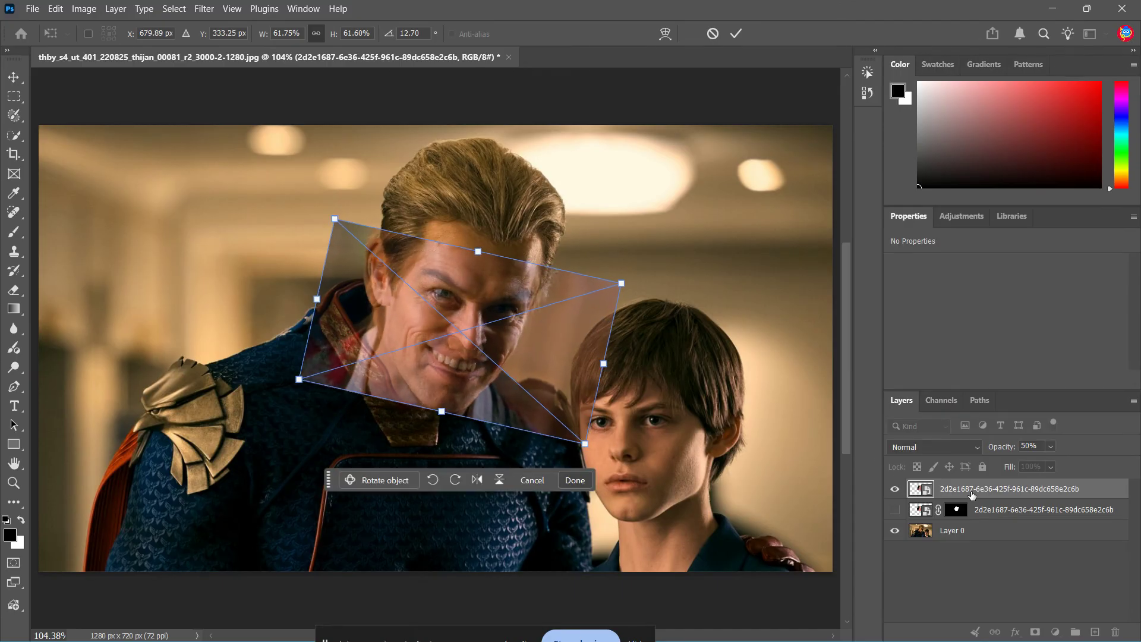
# - Restore the placed layer's opacity to 100% and commit the transform
pyautogui.click(1049, 447)
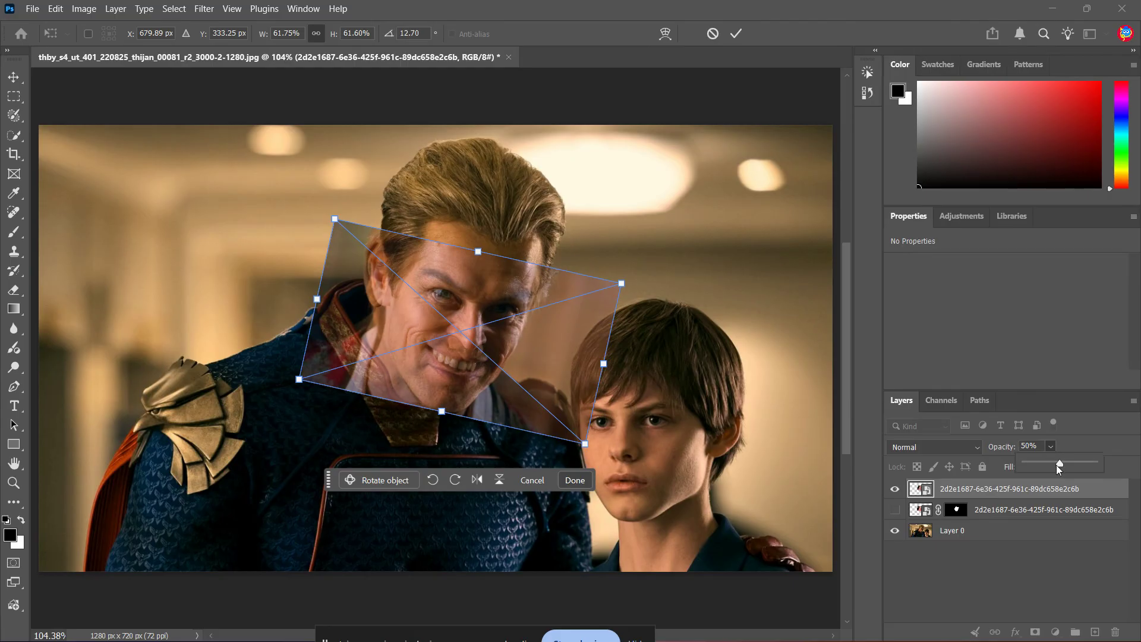
pyautogui.moveTo(1056, 465); pyautogui.dragTo(1102, 468)
pyautogui.click(1044, 579)
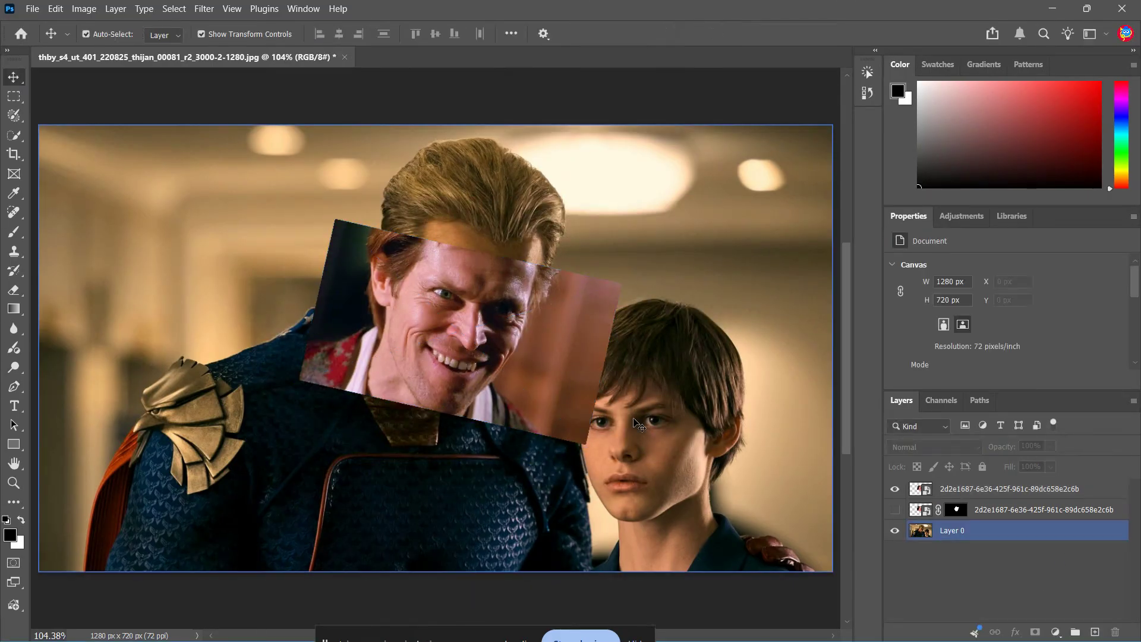
# - Draw a lasso selection around the inner face of the placed image
pyautogui.click(16, 117)
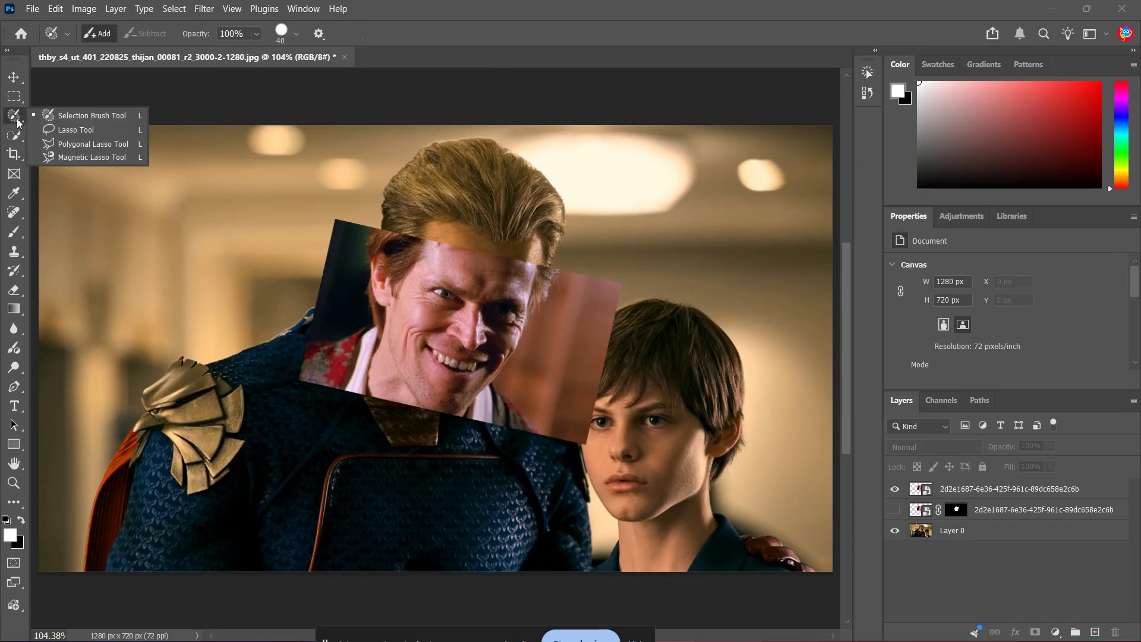
pyautogui.click(75, 130)
pyautogui.scroll(4, 544, 374)
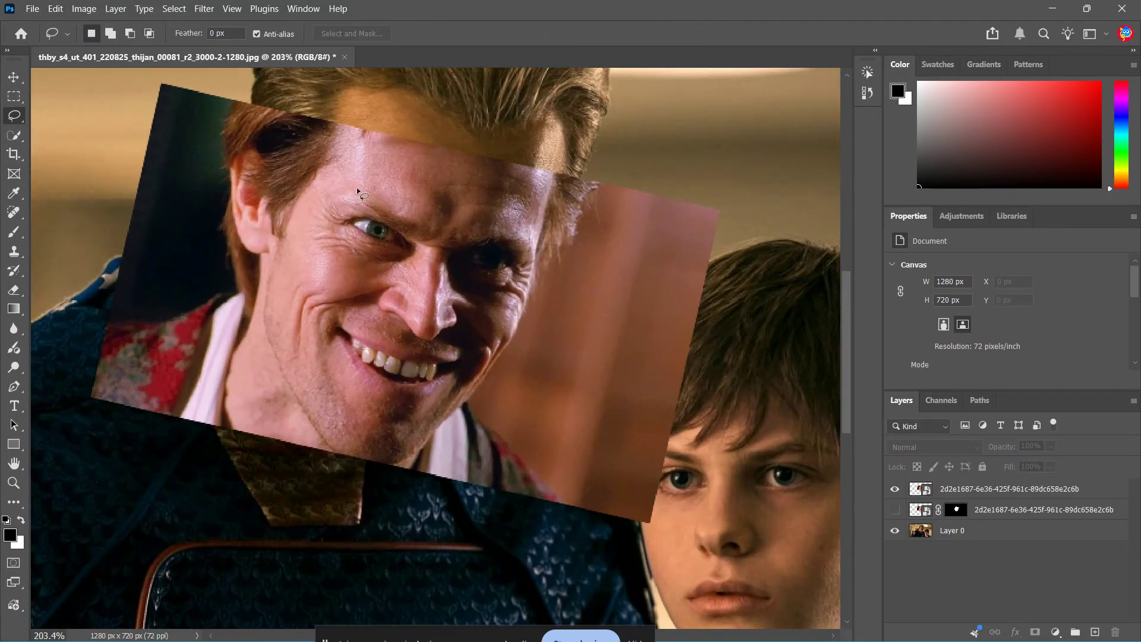
pyautogui.moveTo(350, 138)
pyautogui.mouseDown()
pyautogui.moveTo(270, 294)
pyautogui.moveTo(277, 345)
pyautogui.moveTo(324, 423)
pyautogui.moveTo(375, 461)
pyautogui.moveTo(429, 431)
pyautogui.moveTo(517, 324)
pyautogui.moveTo(547, 200)
pyautogui.moveTo(542, 180)
pyautogui.moveTo(425, 168)
pyautogui.moveTo(353, 142)
pyautogui.mouseUp()
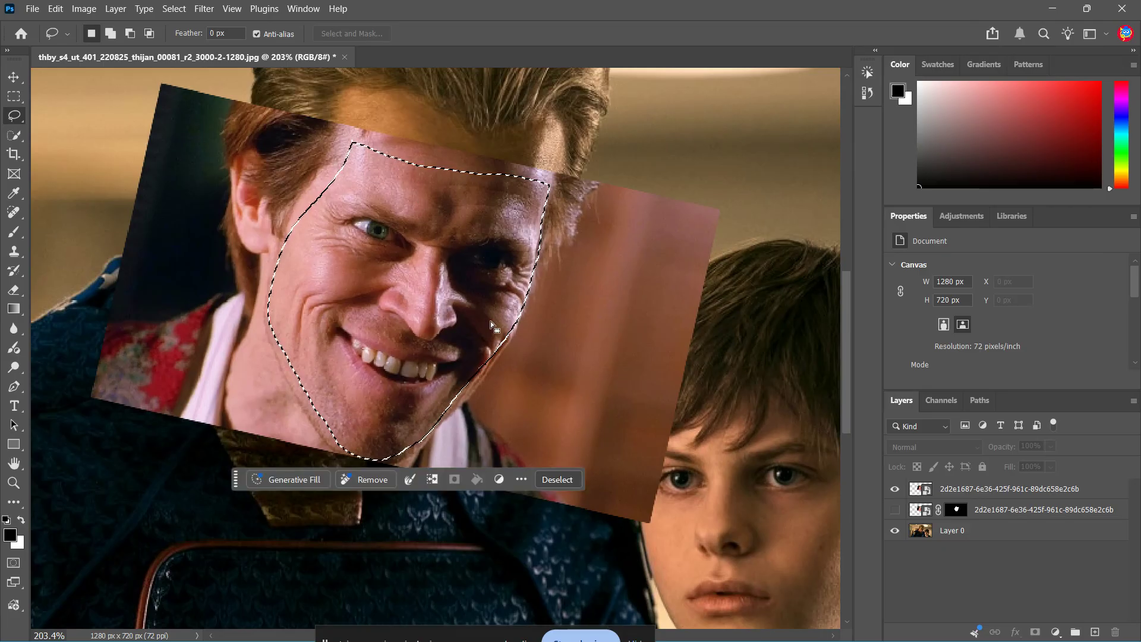
# - Add a layer mask to the placed face layer from the selection
pyautogui.click(1034, 493)
pyautogui.click(1035, 632)
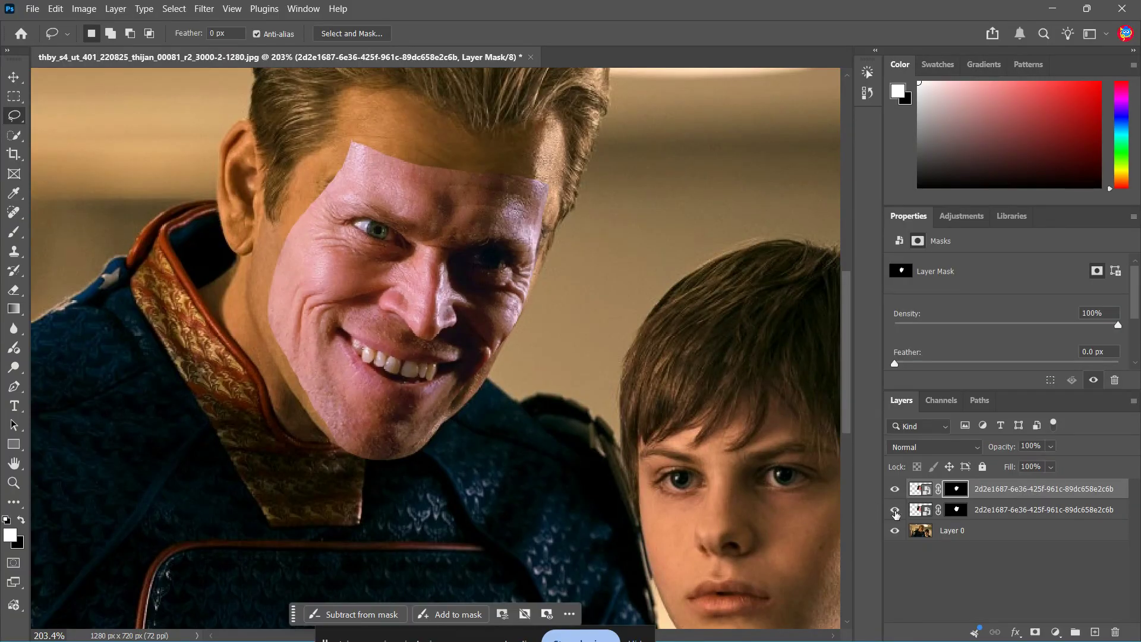
# - Delete the older duplicate face layer
pyautogui.click(895, 509)
pyautogui.click(1008, 495)
pyautogui.press('Delete')
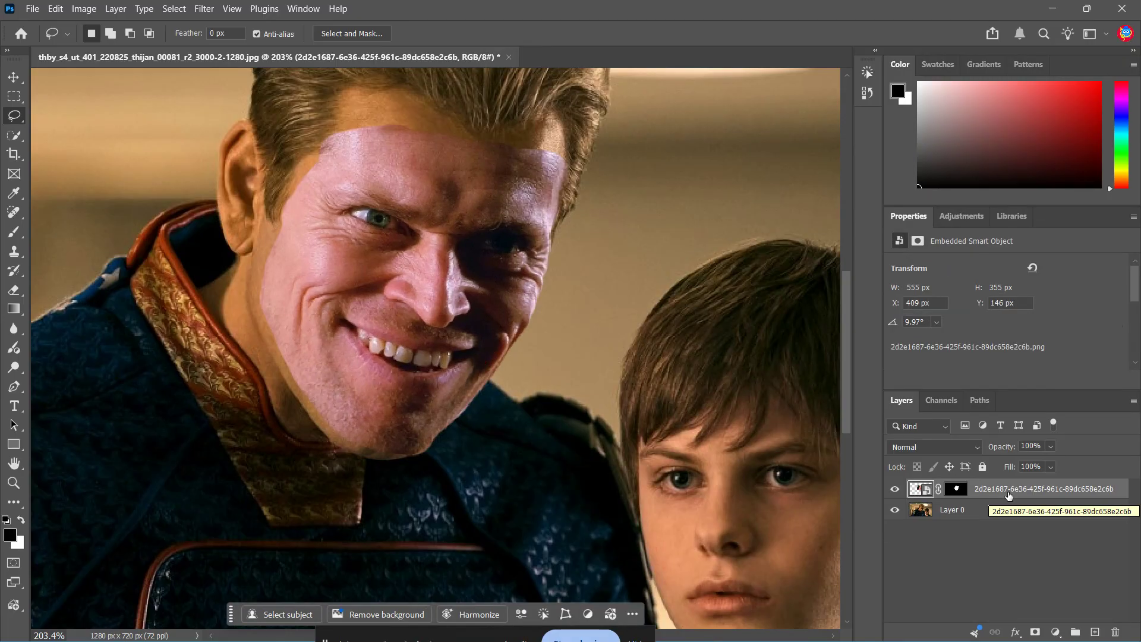
# - Rasterize the masked face layer
pyautogui.rightClick(1007, 494)
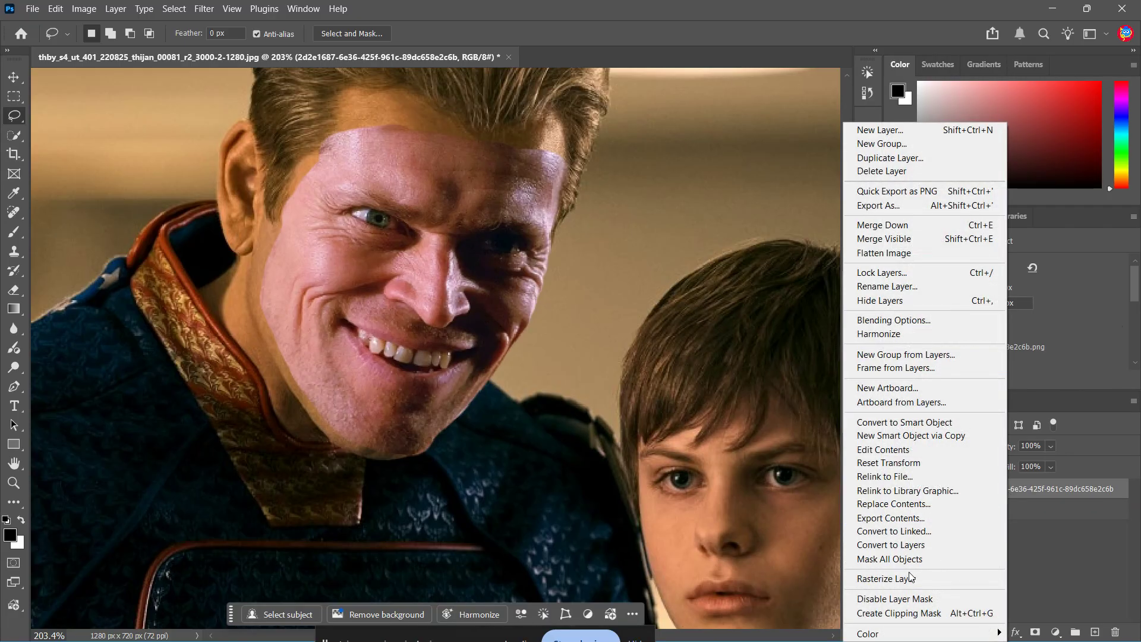
pyautogui.click(889, 580)
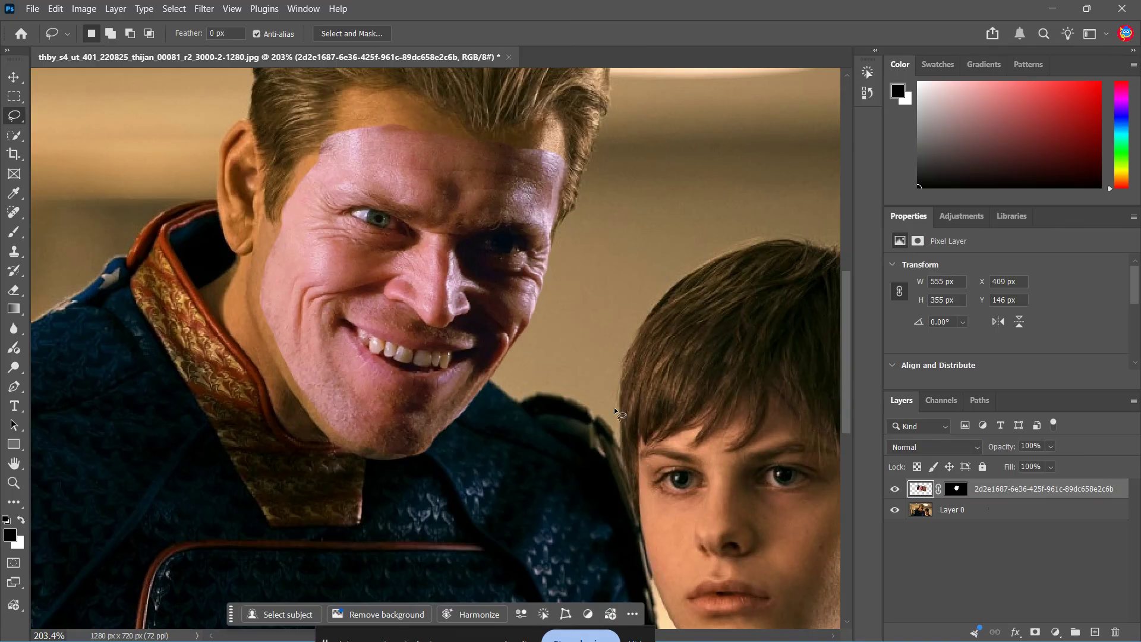
# - Open Match Color for the face layer and set its source to this document's Layer 0
pyautogui.hotkey('ctrl', '0')
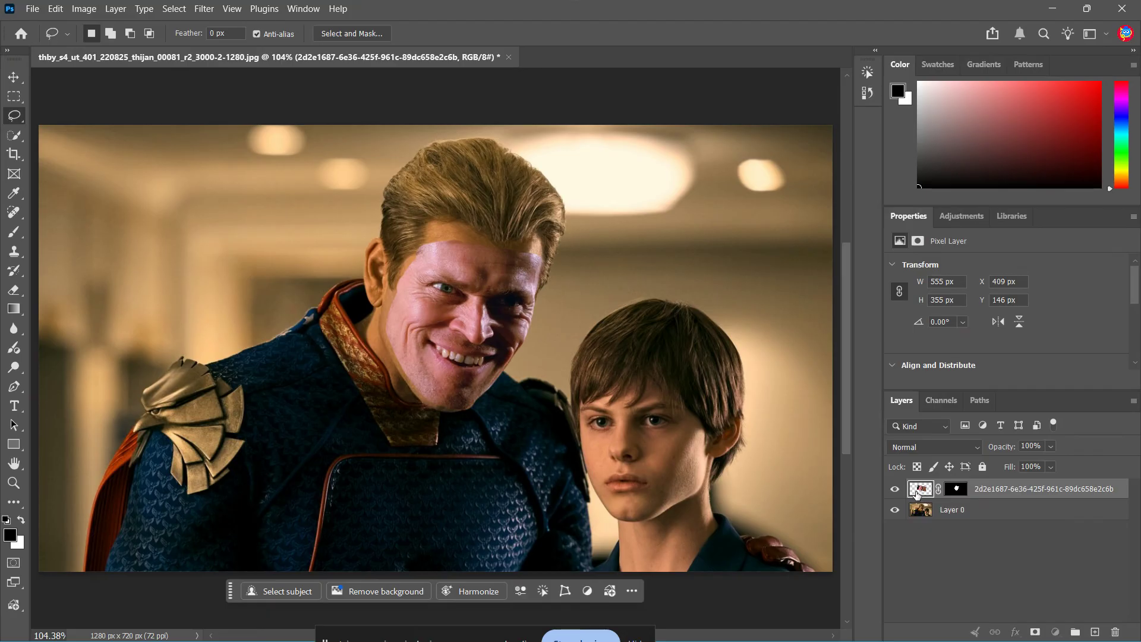
pyautogui.click(83, 9)
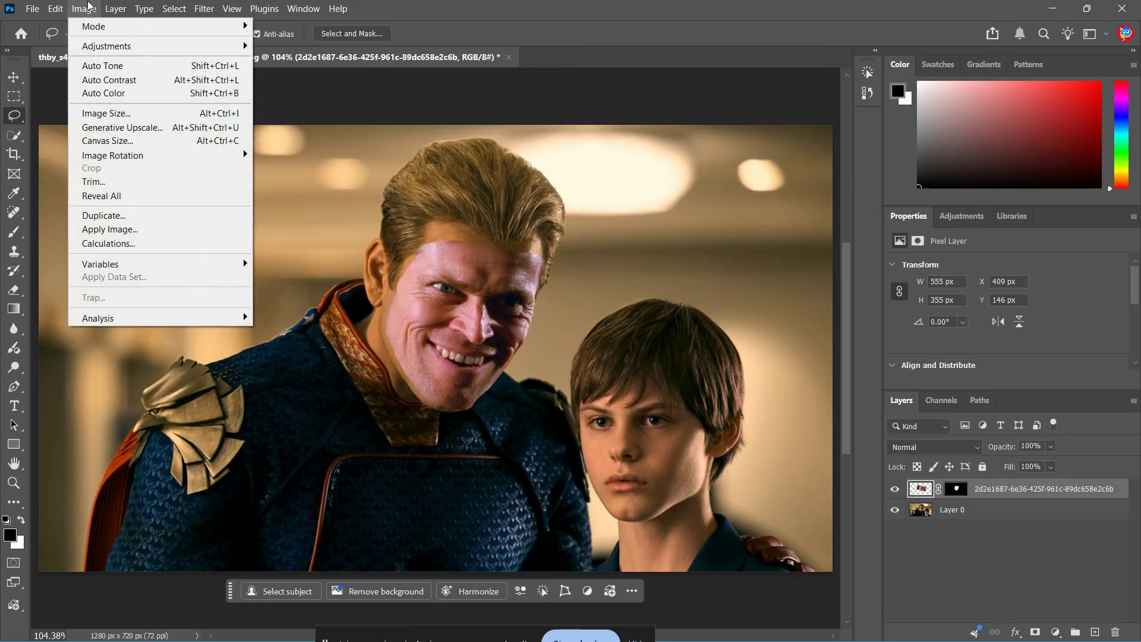
pyautogui.moveTo(166, 51)
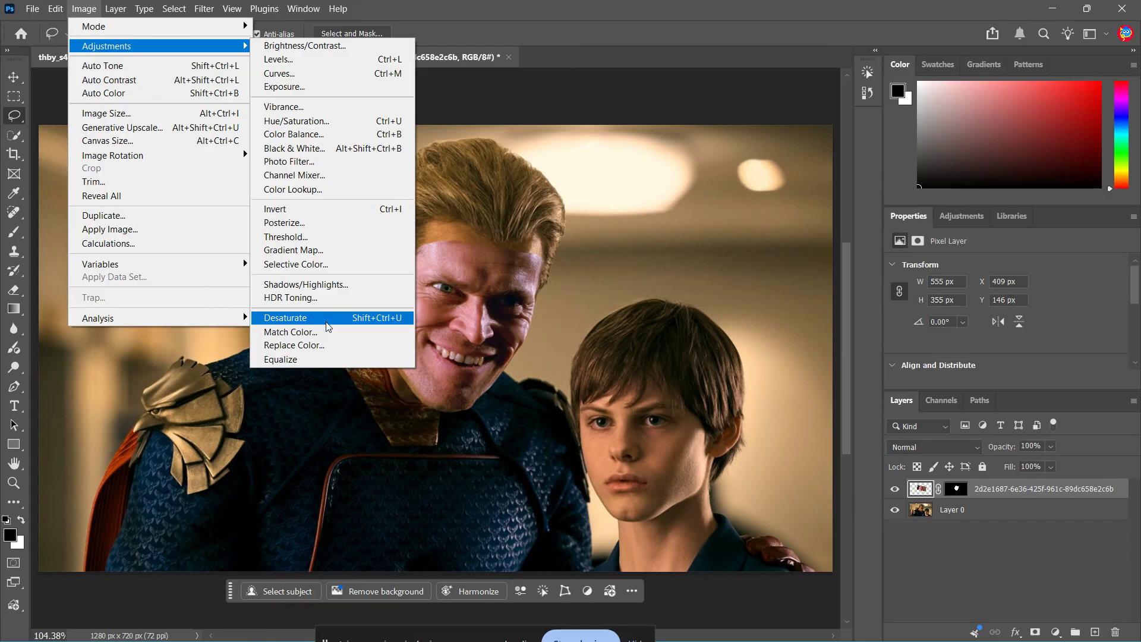
pyautogui.click(290, 331)
pyautogui.moveTo(535, 68); pyautogui.dragTo(910, 102)
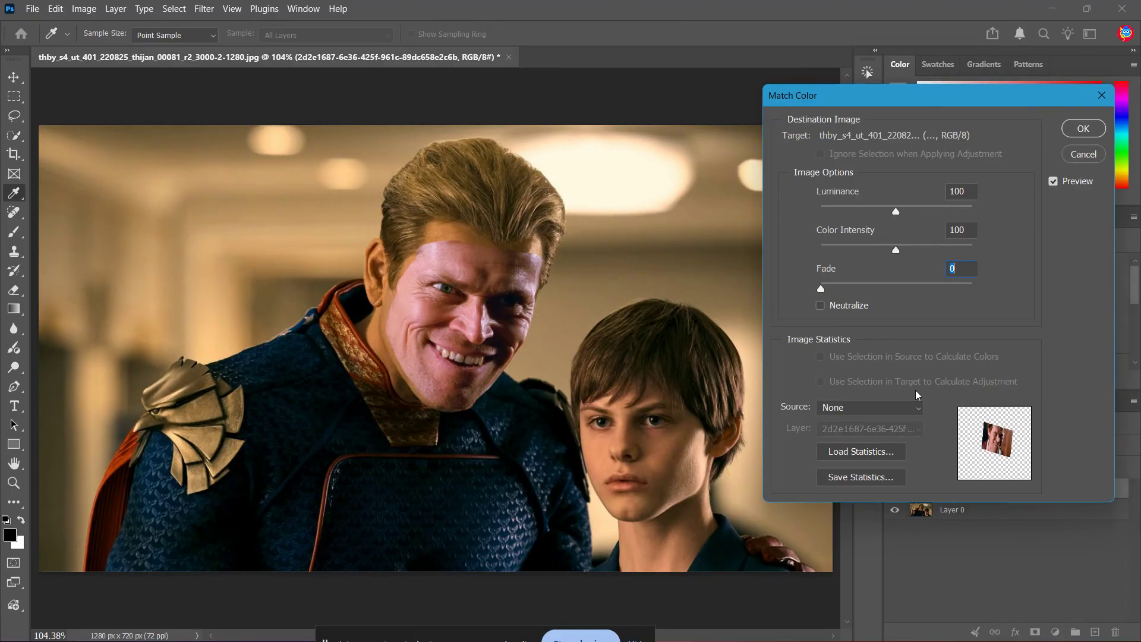
pyautogui.click(916, 407)
pyautogui.click(908, 435)
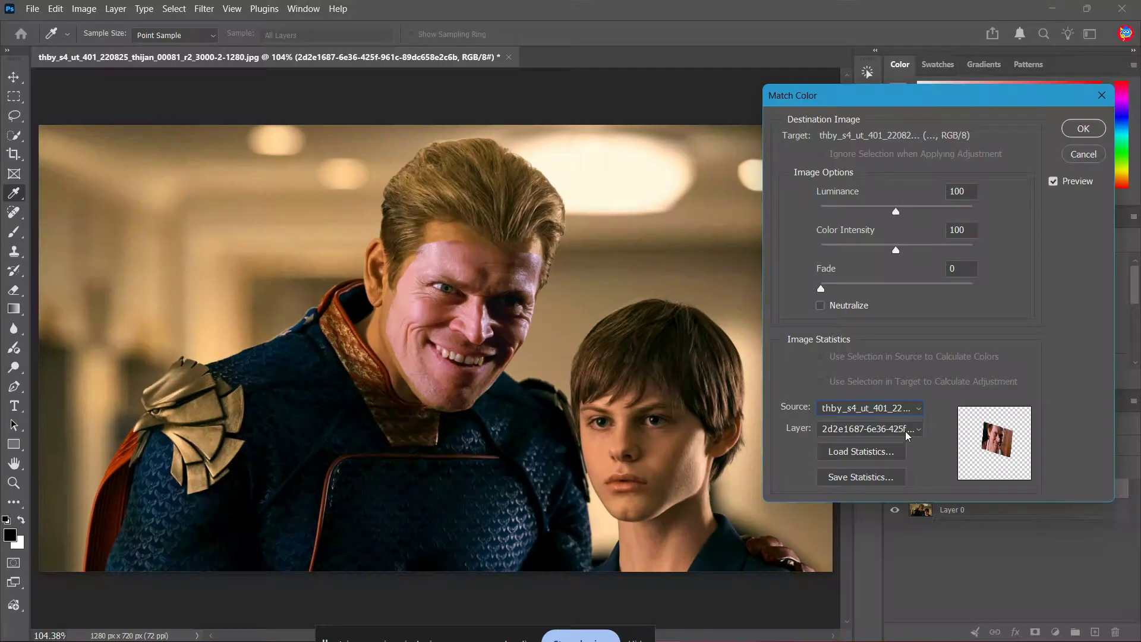
pyautogui.click(907, 435)
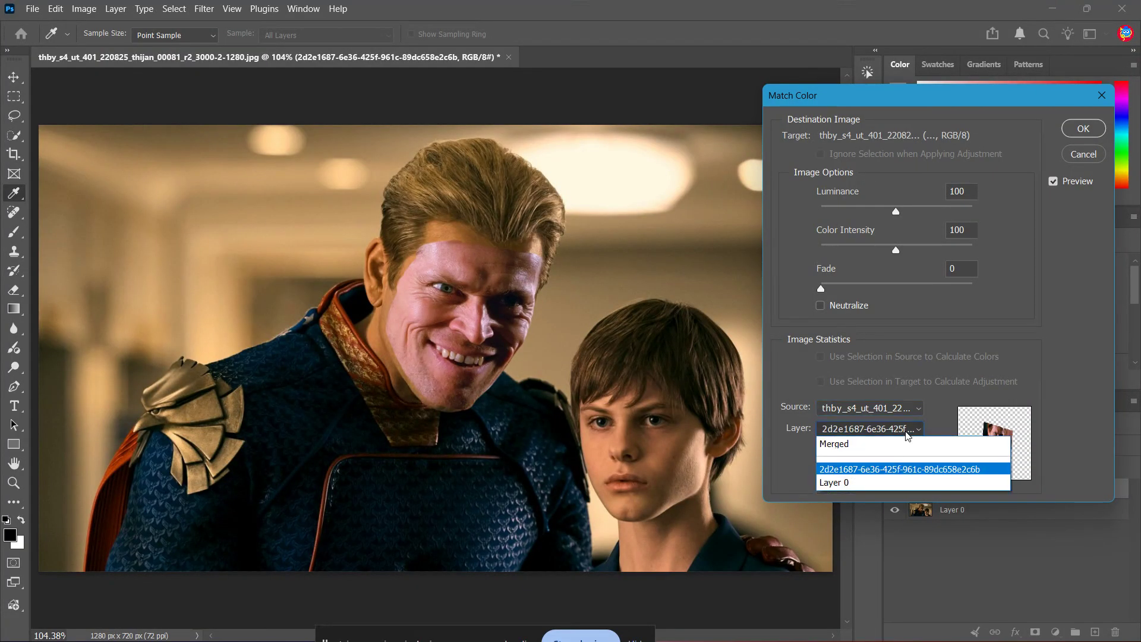
pyautogui.click(894, 482)
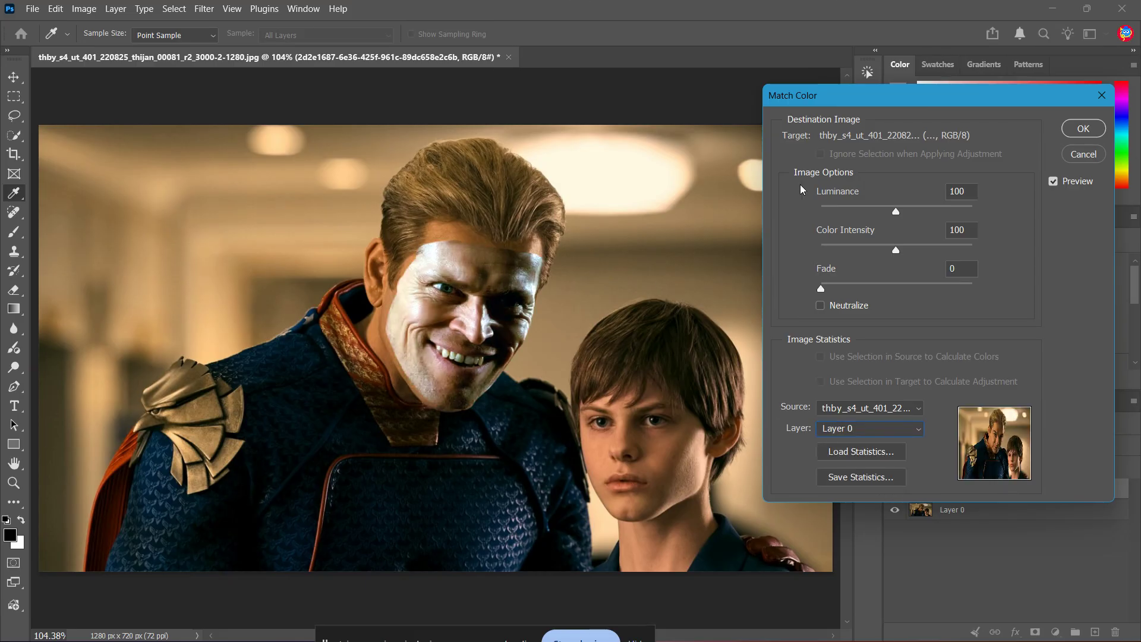
# - Adjust the Luminance and Color Intensity sliders and apply the Match Color
pyautogui.moveTo(835, 98); pyautogui.dragTo(815, 98)
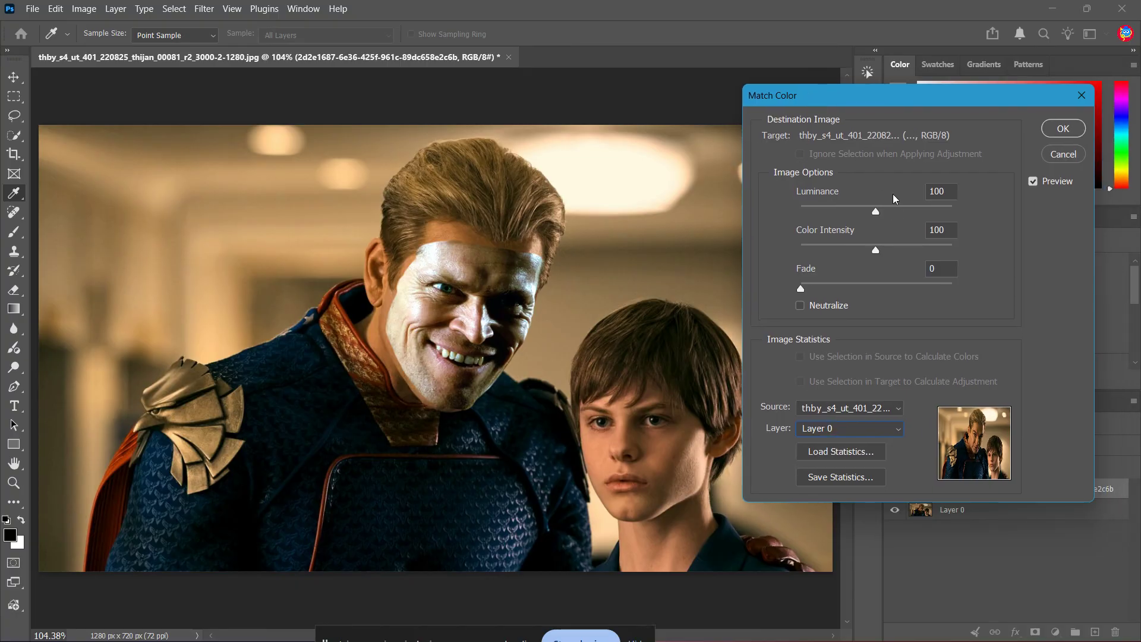
pyautogui.moveTo(876, 217)
pyautogui.mouseDown()
pyautogui.moveTo(814, 208)
pyautogui.moveTo(951, 212)
pyautogui.moveTo(881, 212)
pyautogui.mouseUp()
pyautogui.moveTo(877, 252)
pyautogui.mouseDown()
pyautogui.moveTo(934, 252)
pyautogui.moveTo(947, 268)
pyautogui.moveTo(811, 261)
pyautogui.moveTo(894, 258)
pyautogui.mouseUp()
pyautogui.click(881, 213)
pyautogui.moveTo(882, 215)
pyautogui.mouseDown()
pyautogui.moveTo(856, 214)
pyautogui.moveTo(870, 215)
pyautogui.mouseUp()
pyautogui.click(1066, 131)
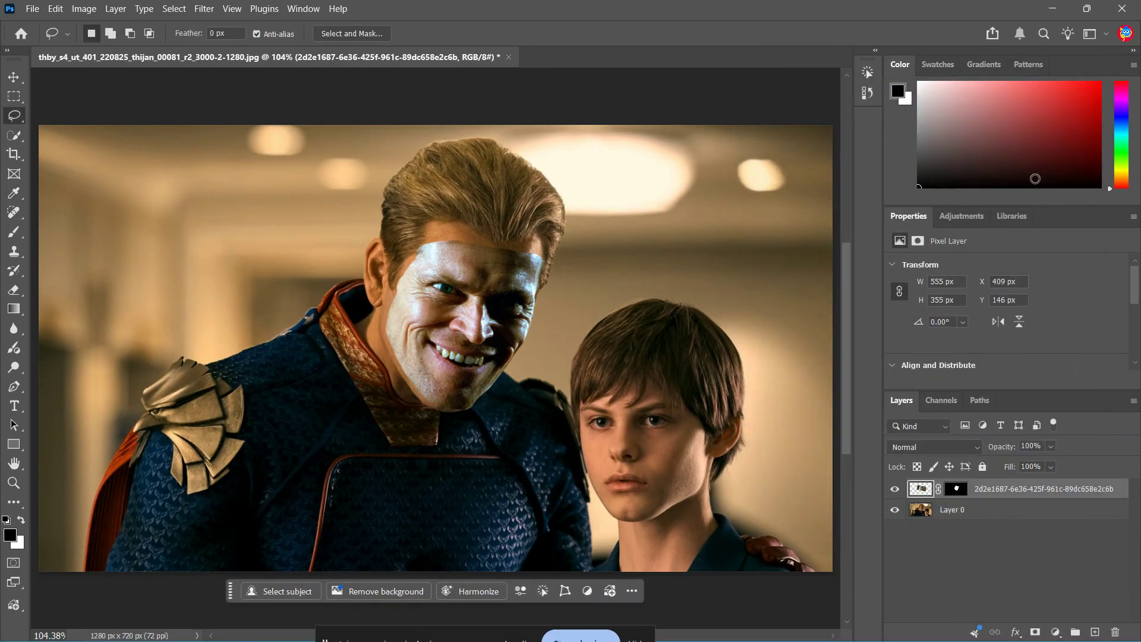
# - Load the face layer's mask as a selection, hide the face layer, and select Layer 0
pyautogui.keyDown('ctrl'); pyautogui.click(956, 489); pyautogui.keyUp('ctrl')
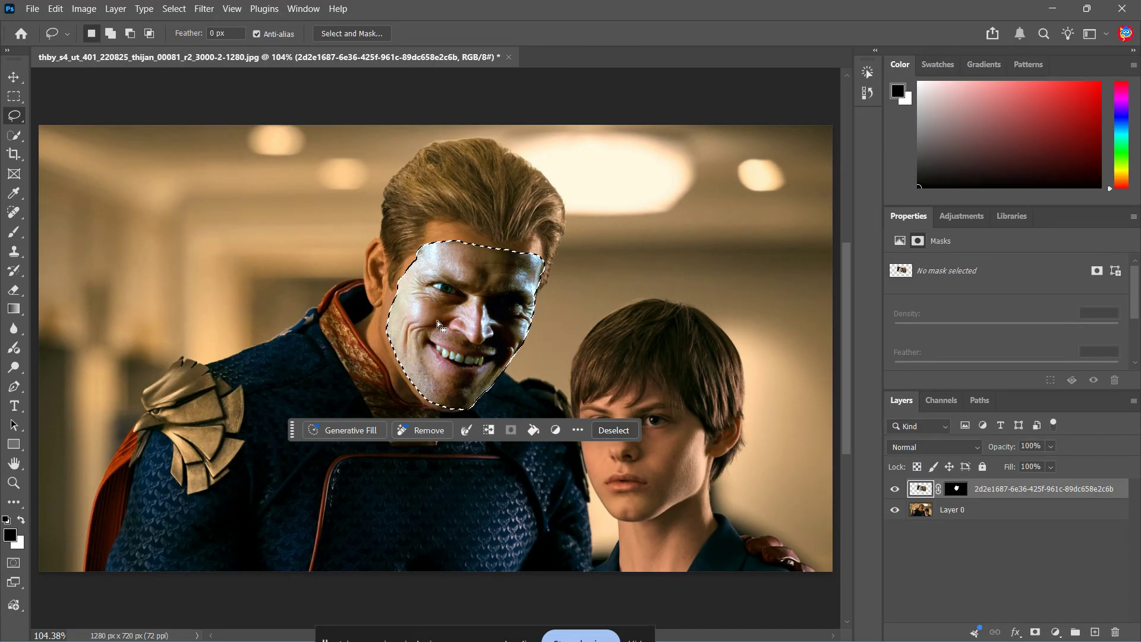
pyautogui.click(894, 489)
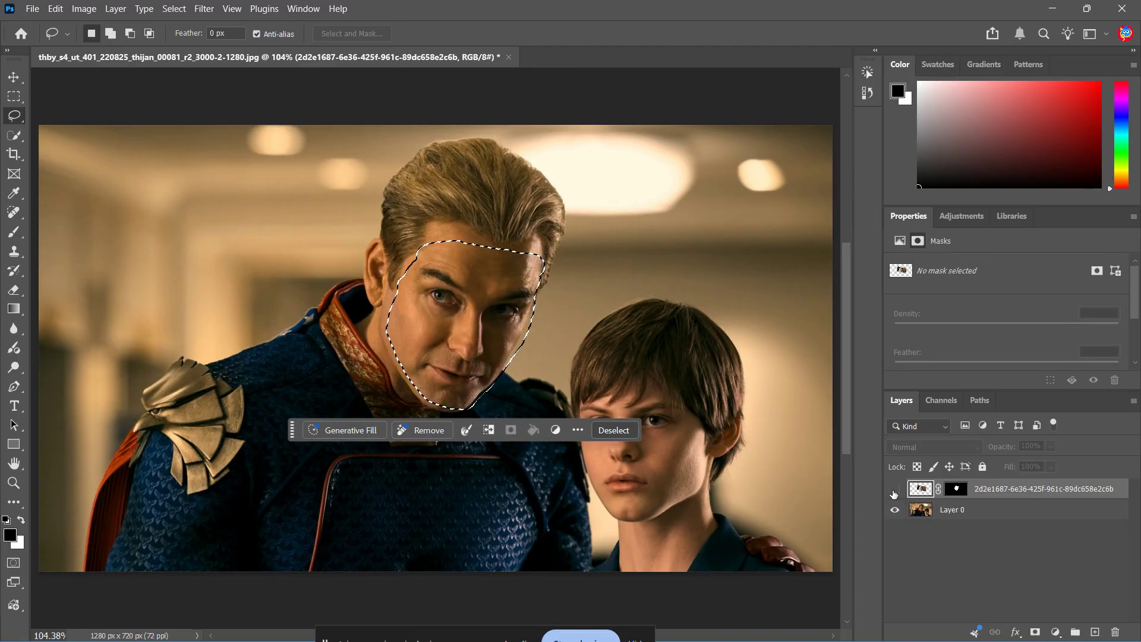
pyautogui.click(957, 510)
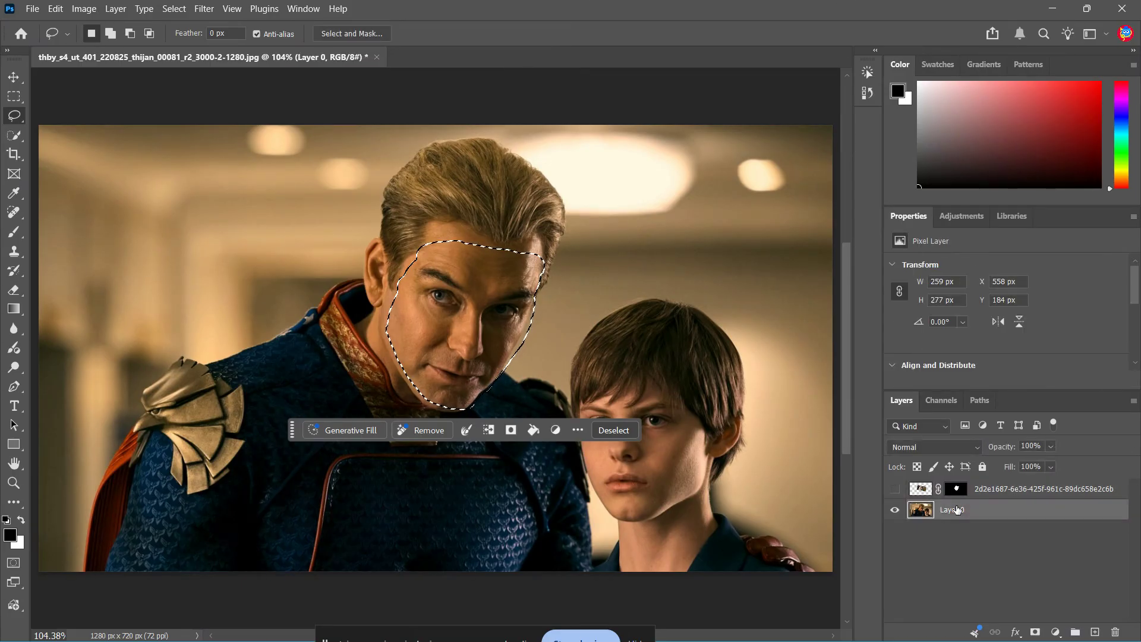
# - Contract the selection by 10 pixels, delete that area from Layer 0, and deselect
pyautogui.click(169, 8)
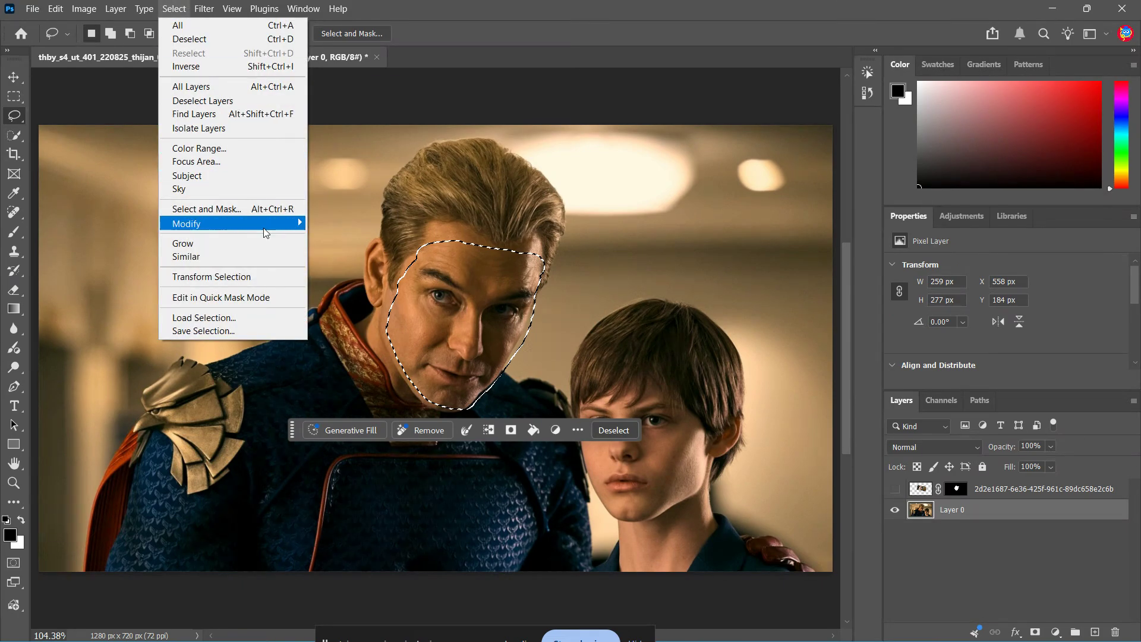
pyautogui.moveTo(262, 226)
pyautogui.click(336, 263)
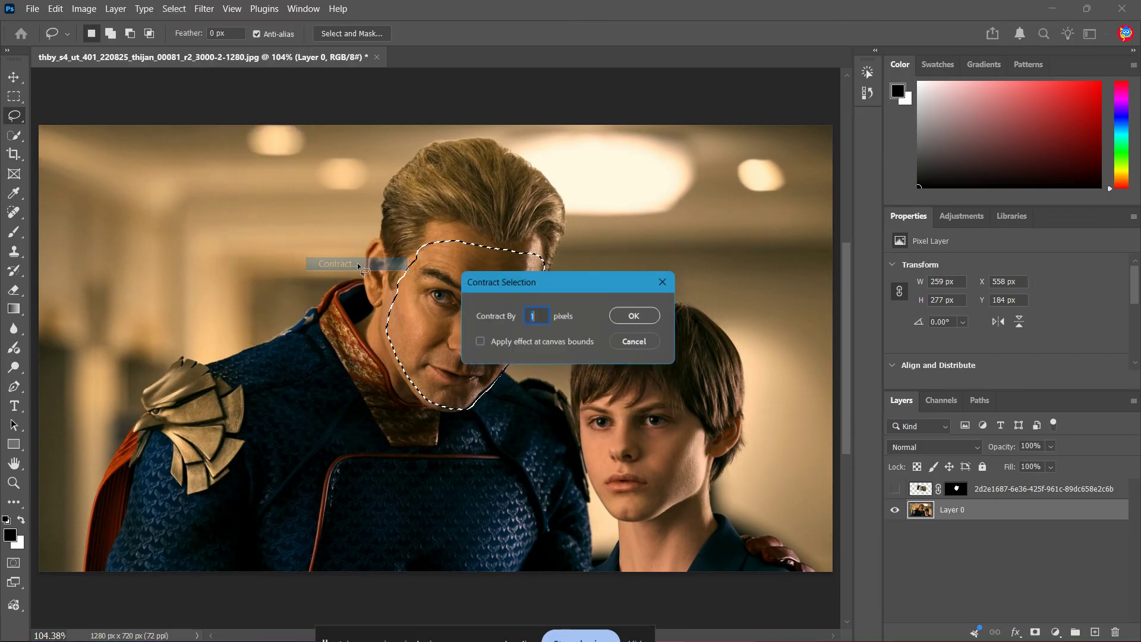
pyautogui.write('10')
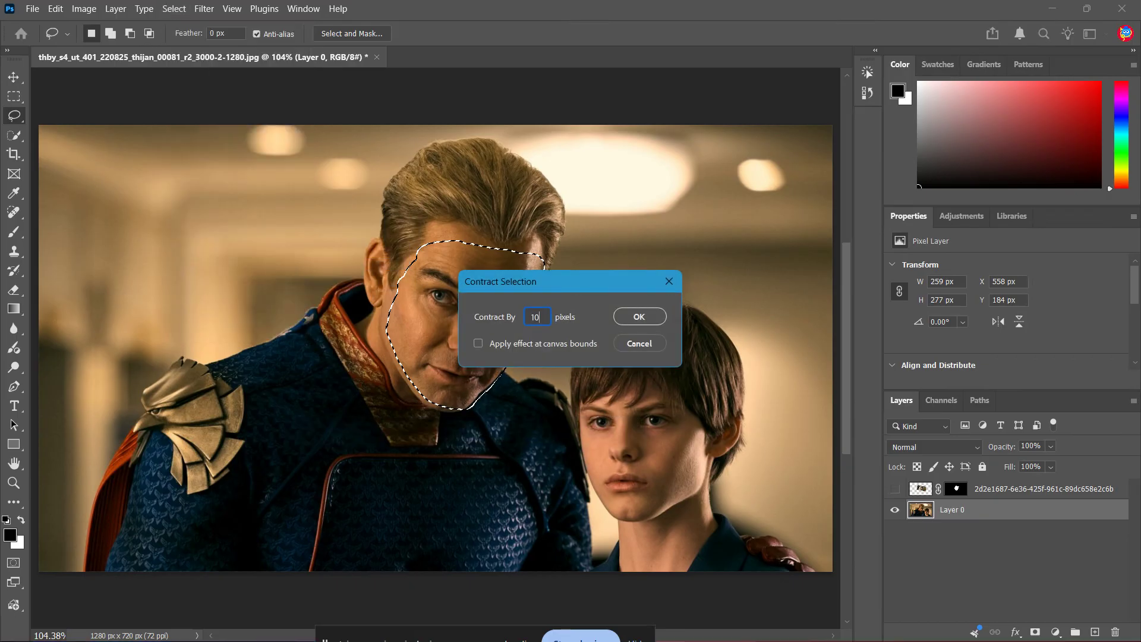
pyautogui.moveTo(586, 290); pyautogui.dragTo(751, 230)
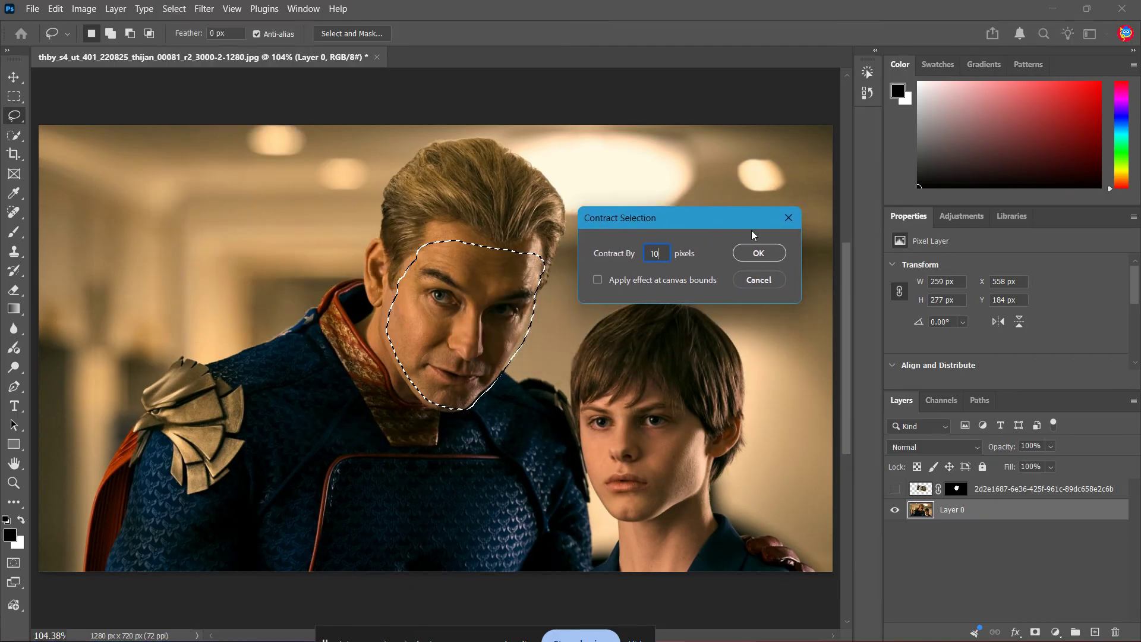
pyautogui.click(758, 253)
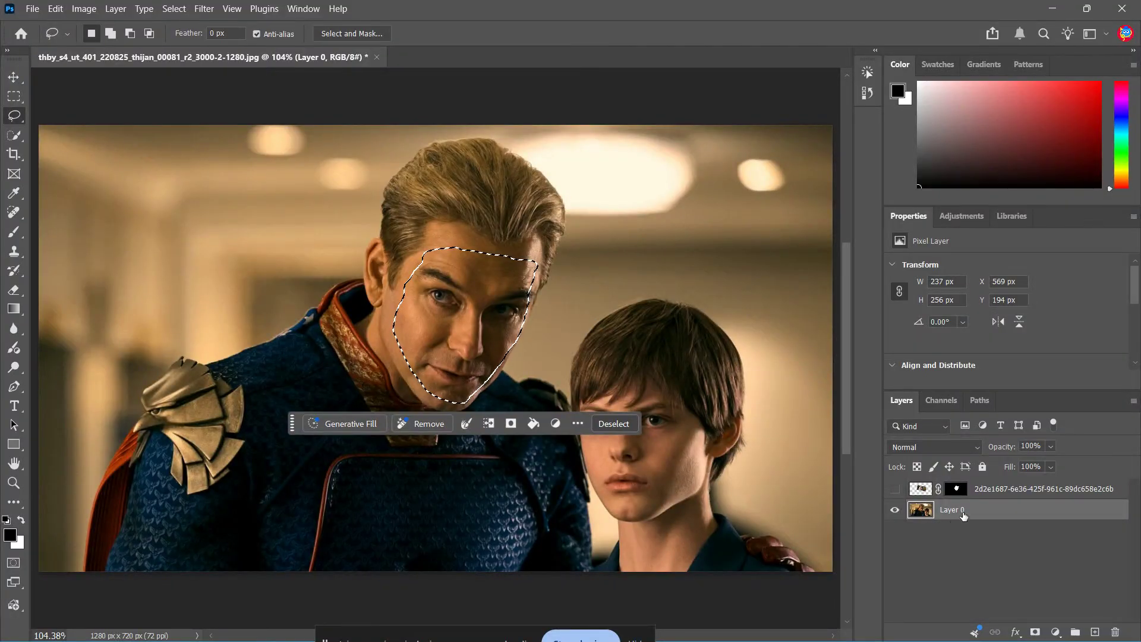
pyautogui.press('Delete')
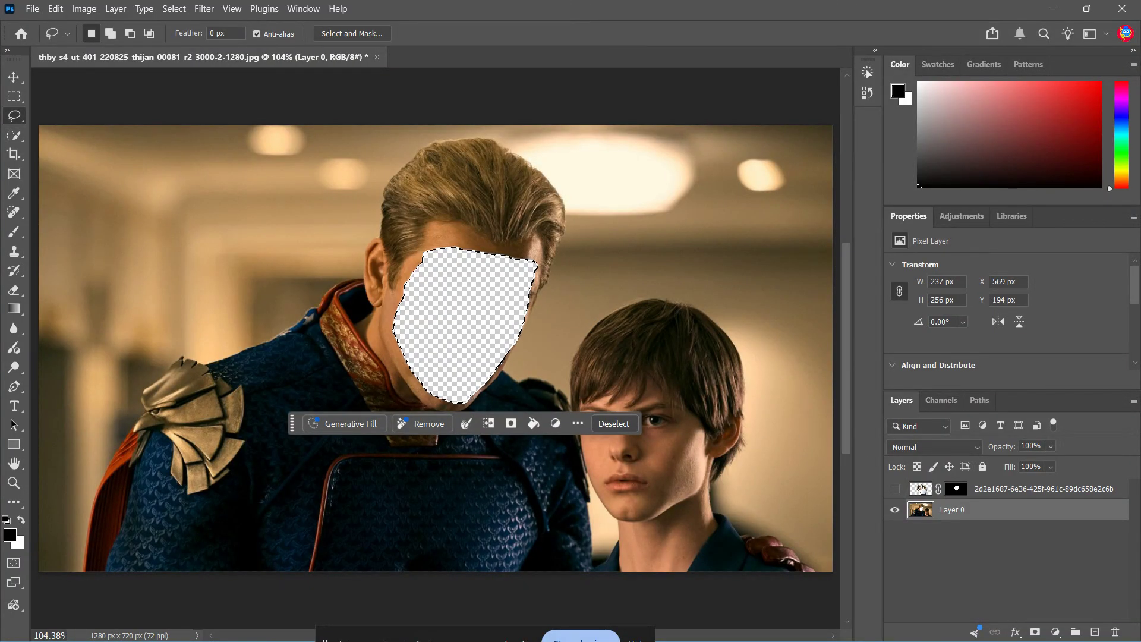
pyautogui.hotkey('ctrl', 'd')
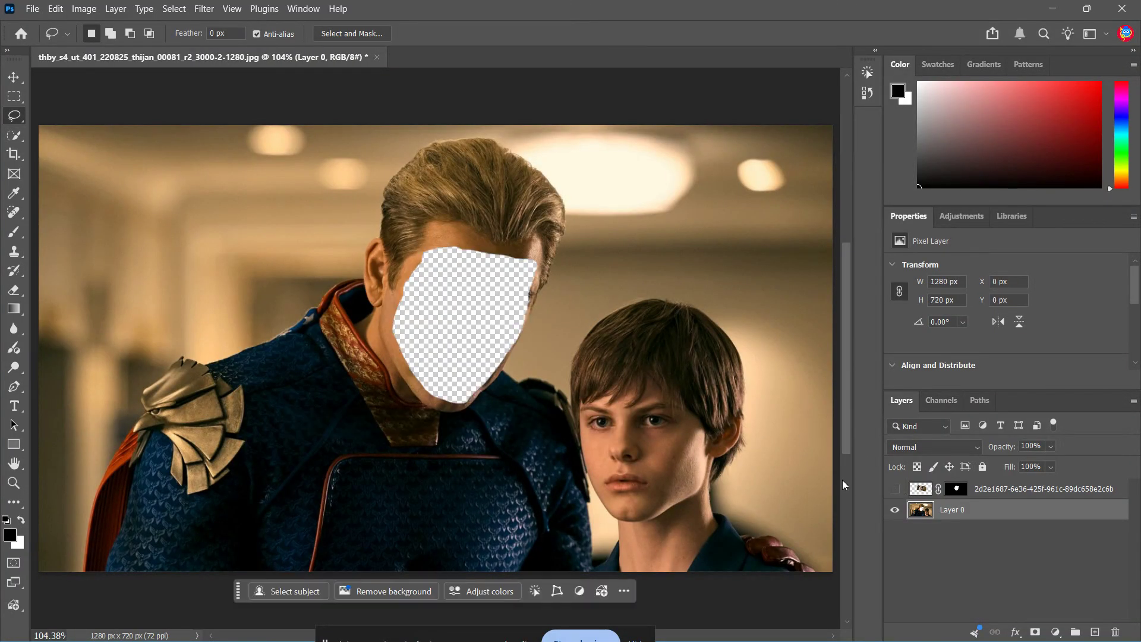
# - Show the face layer and auto-blend it with Layer 0 as a Panorama with Seamless Tones and Colors and Content Aware Fill
pyautogui.click(894, 489)
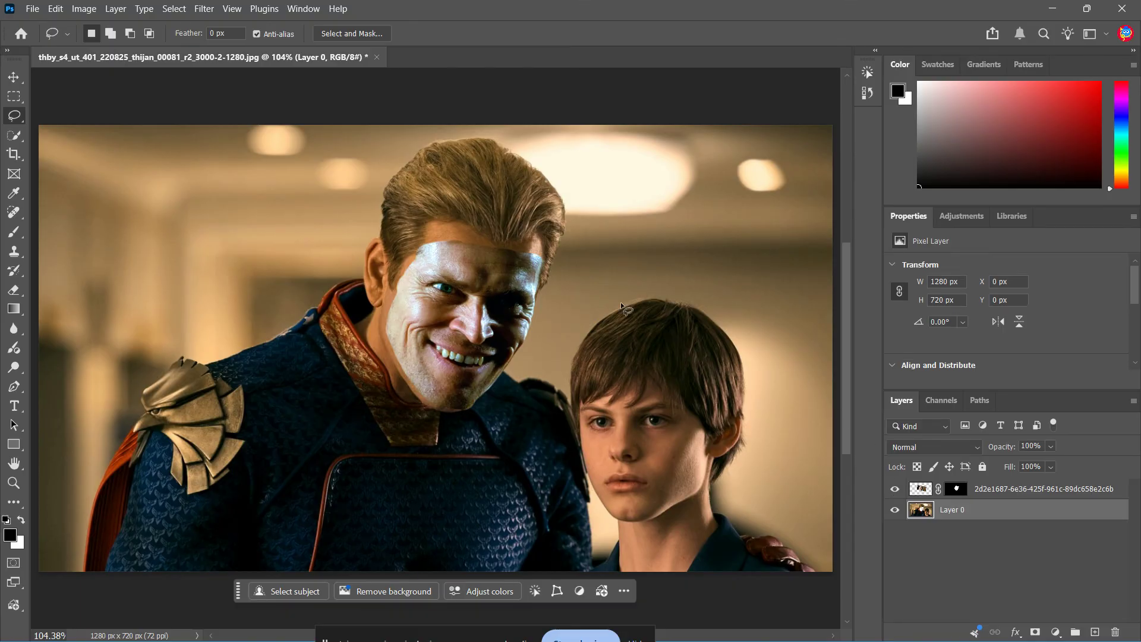
pyautogui.press('v')
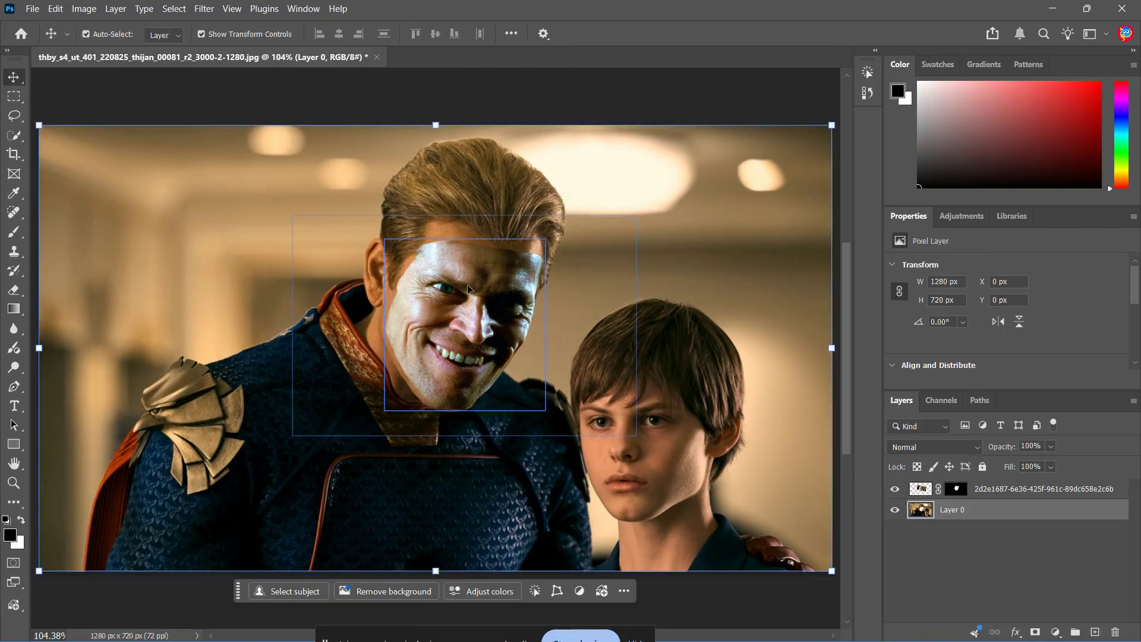
pyautogui.click(983, 530)
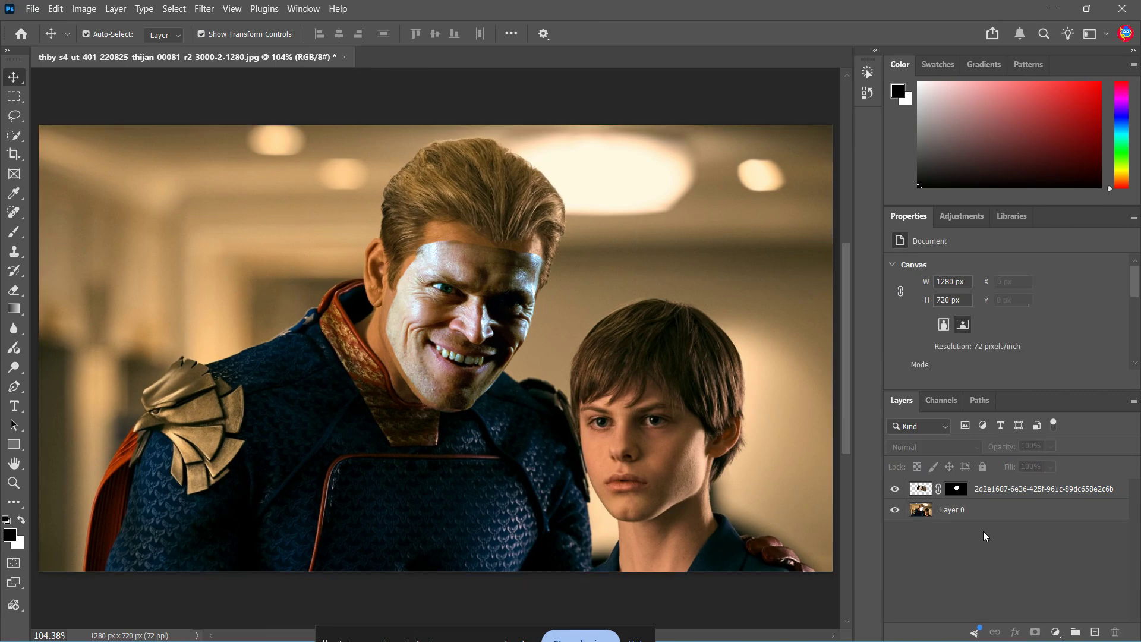
pyautogui.click(985, 515)
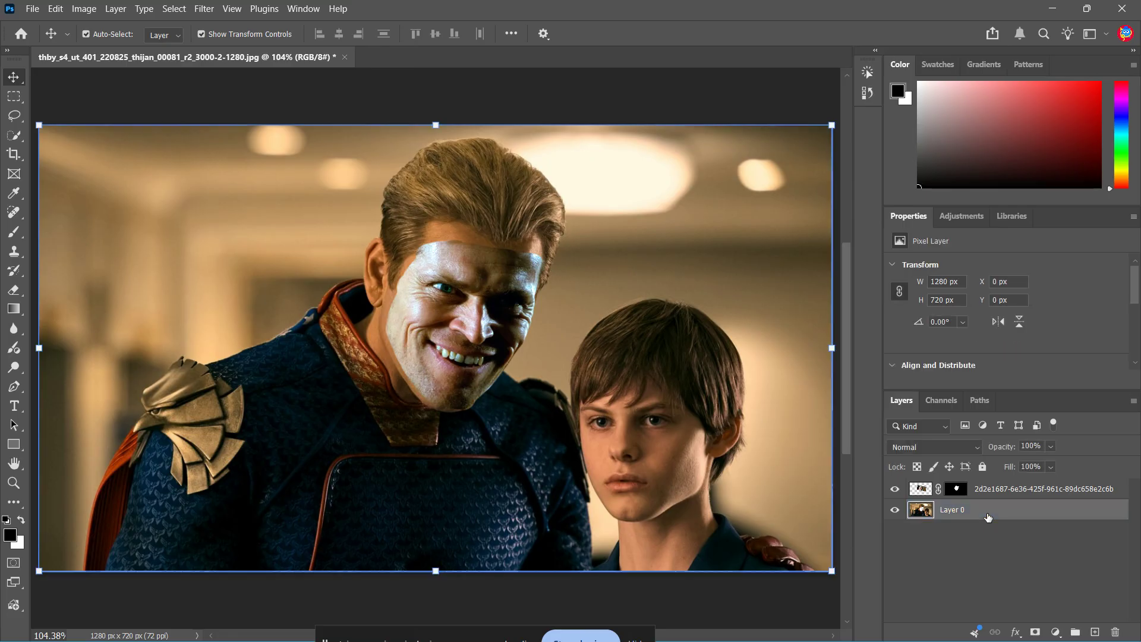
pyautogui.keyDown('shift'); pyautogui.click(1019, 493); pyautogui.keyUp('shift')
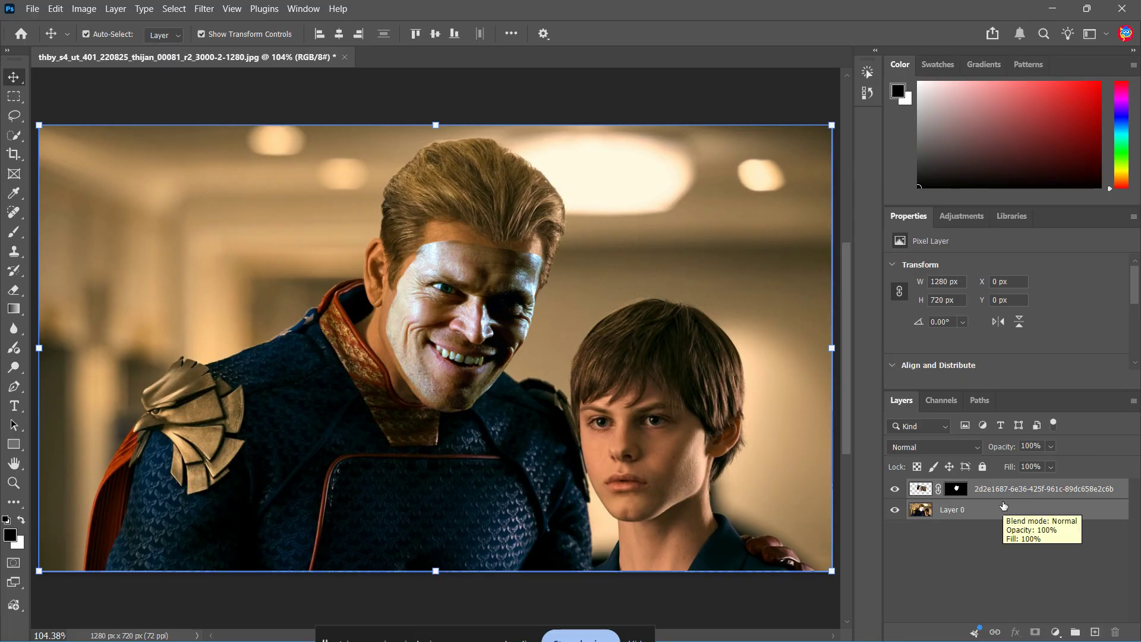
pyautogui.click(58, 8)
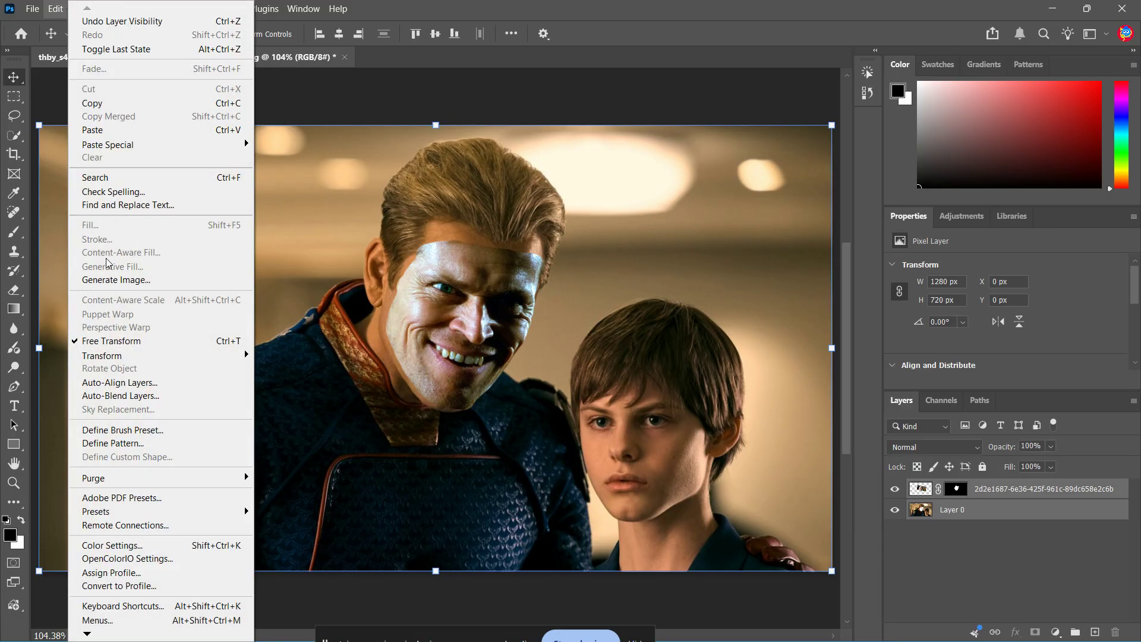
pyautogui.click(147, 396)
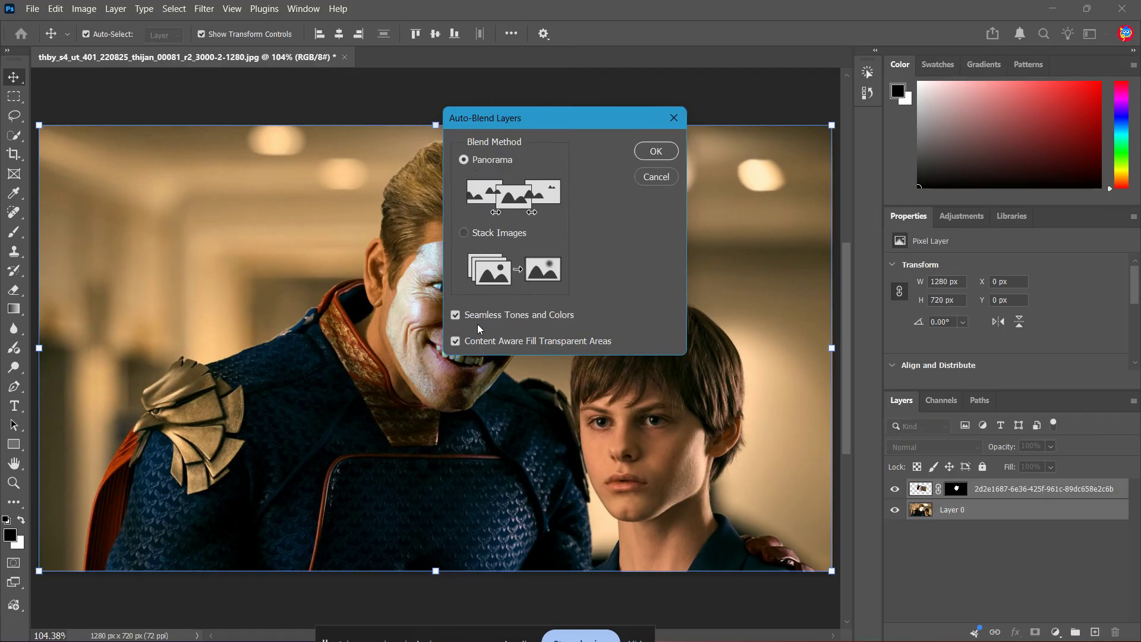
pyautogui.press('Return')
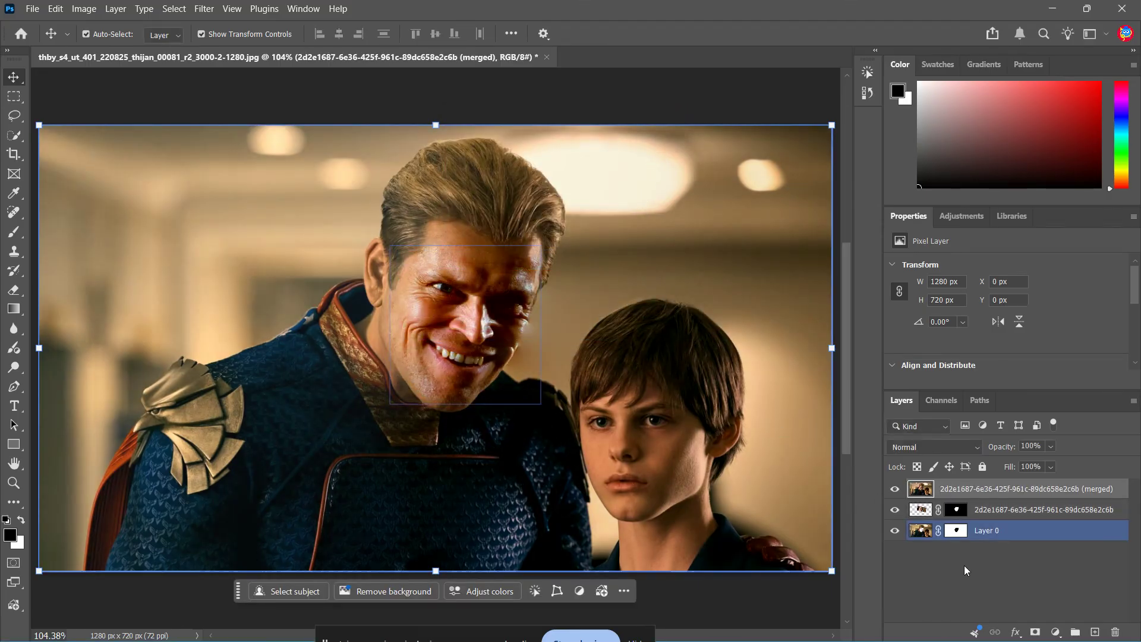
# - Apply the Sunshine portrait adjustment preset to the image
pyautogui.click(962, 573)
pyautogui.click(653, 174)
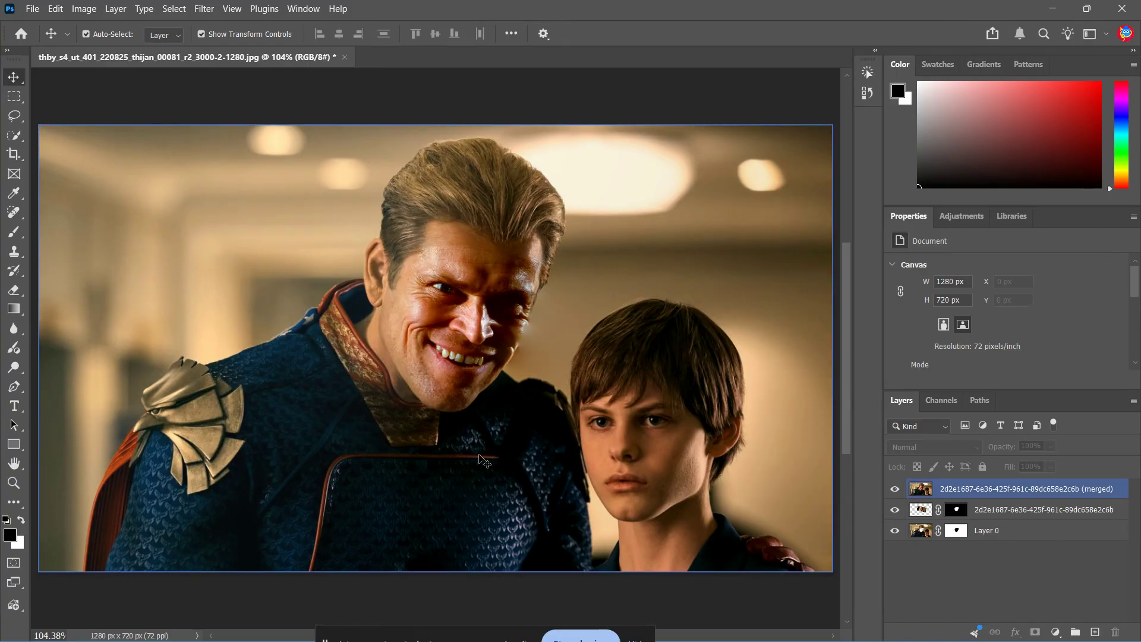
pyautogui.click(955, 577)
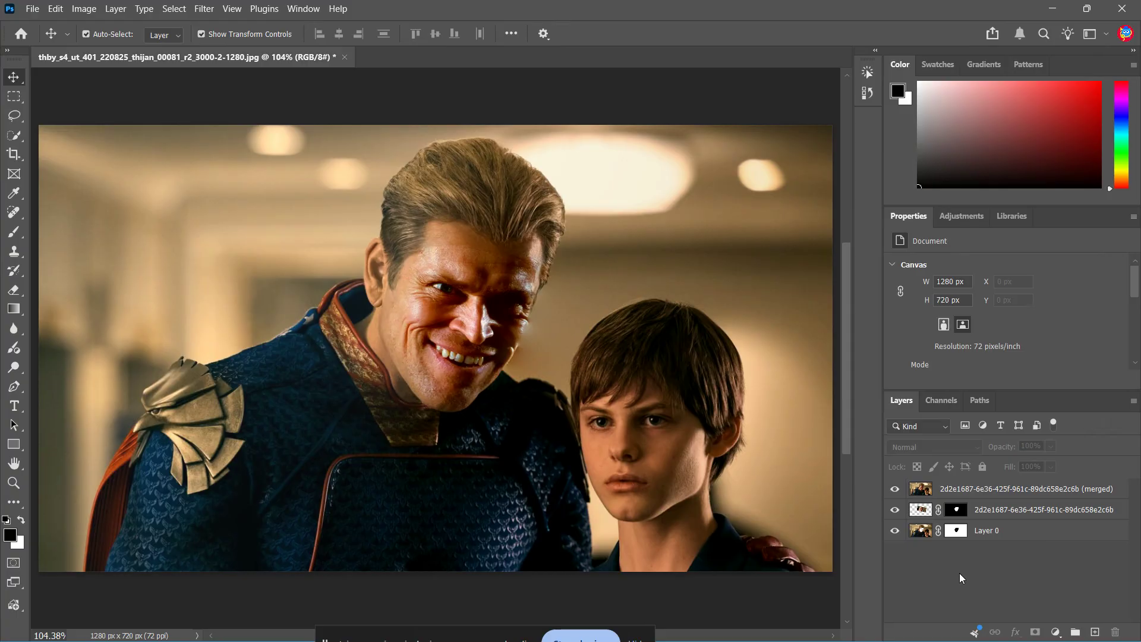
pyautogui.click(969, 221)
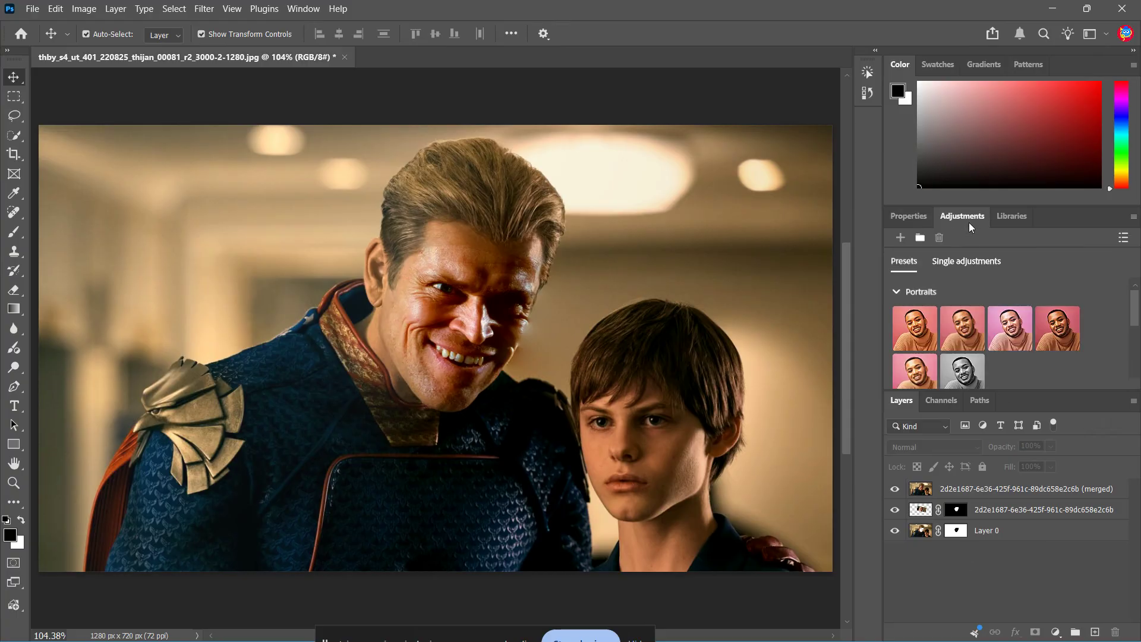
pyautogui.click(924, 336)
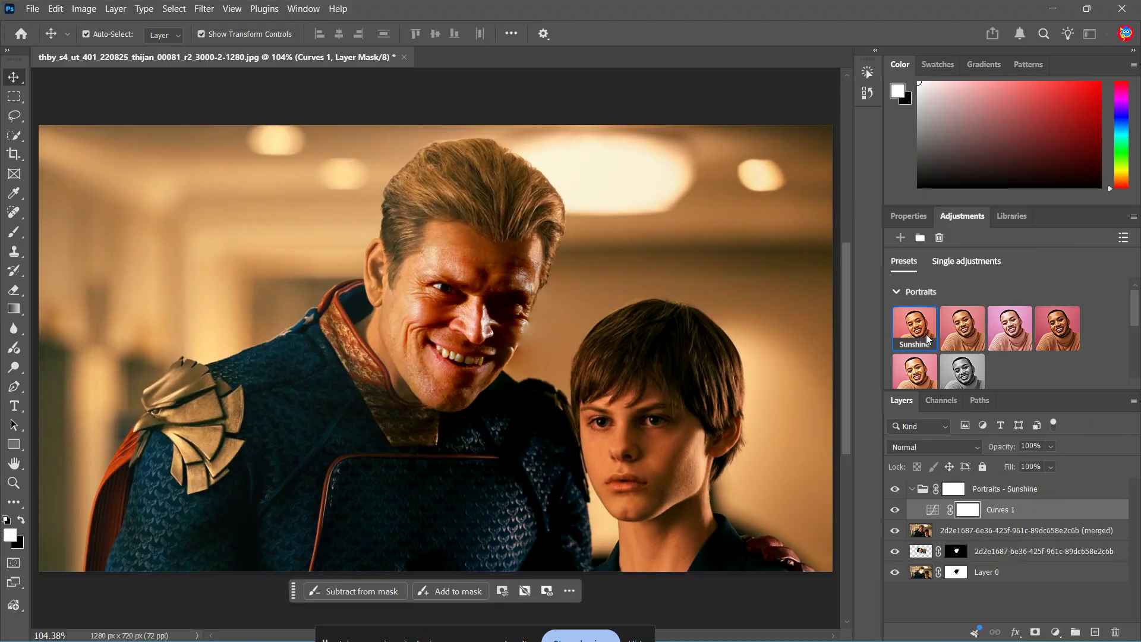
# - Try the Warmth, Moody Blues, Darker and Sunshine portrait presets, then undo them
pyautogui.click(961, 340)
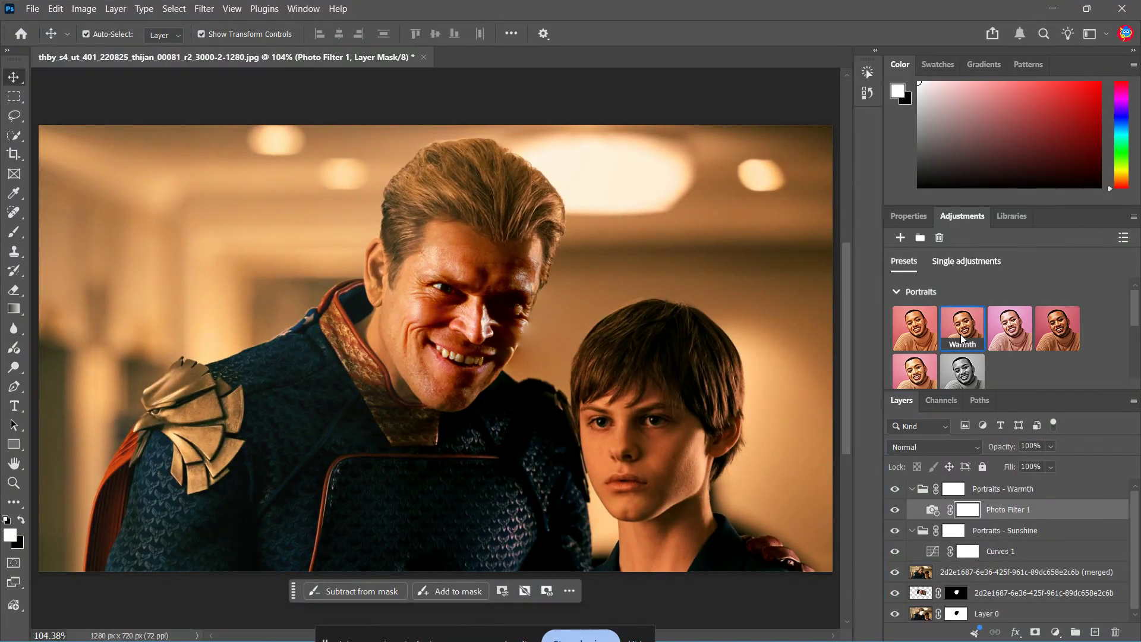
pyautogui.click(1010, 330)
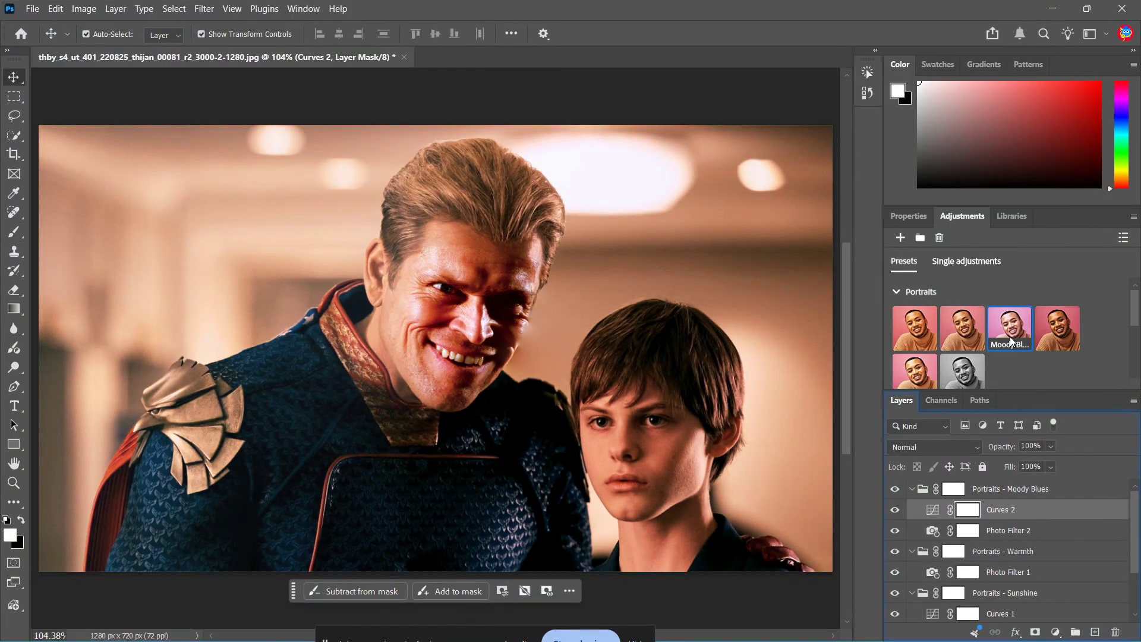
pyautogui.click(1048, 332)
pyautogui.click(930, 341)
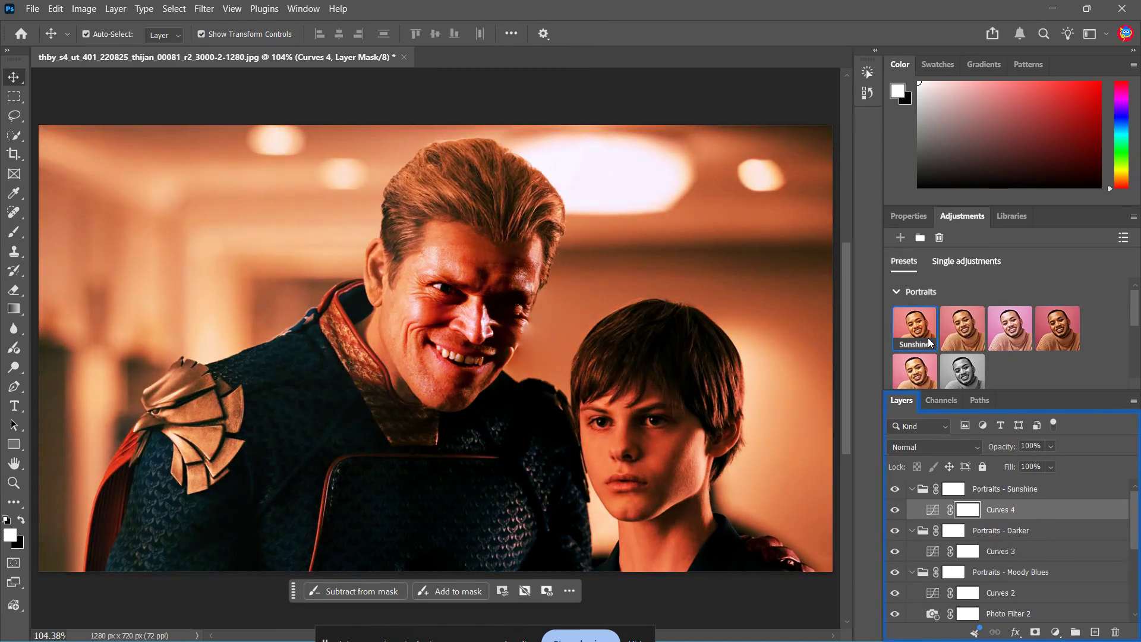
pyautogui.press('z')
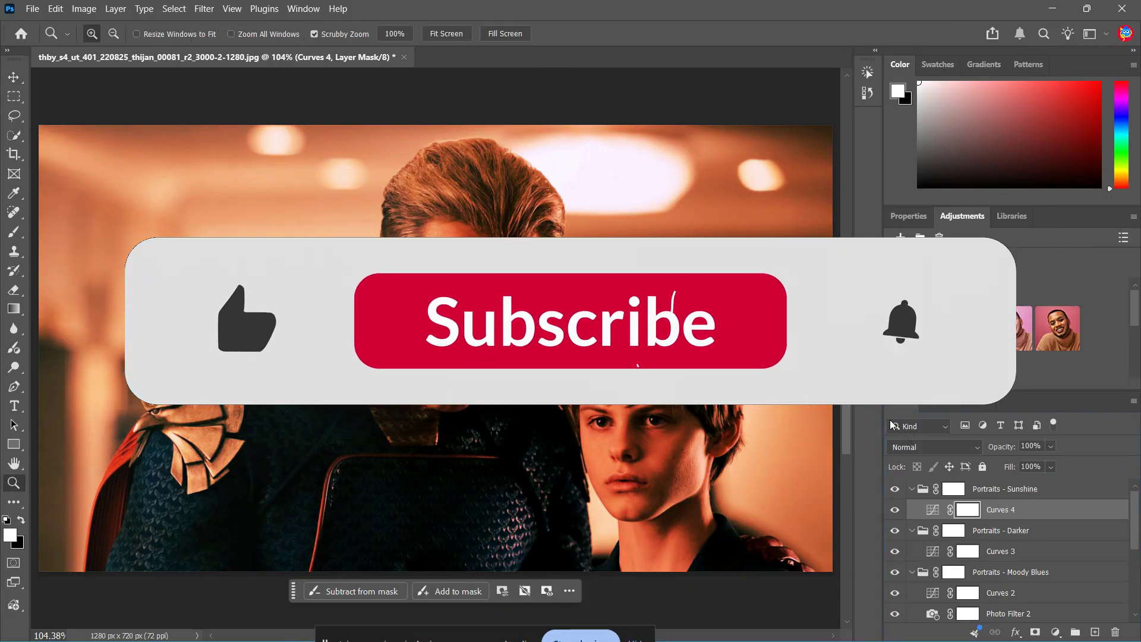
pyautogui.hotkey('ctrl', 'z')
pyautogui.hotkey('ctrl', 'z')
pyautogui.hotkey('ctrl', 'z')
pyautogui.hotkey('ctrl', 'z')
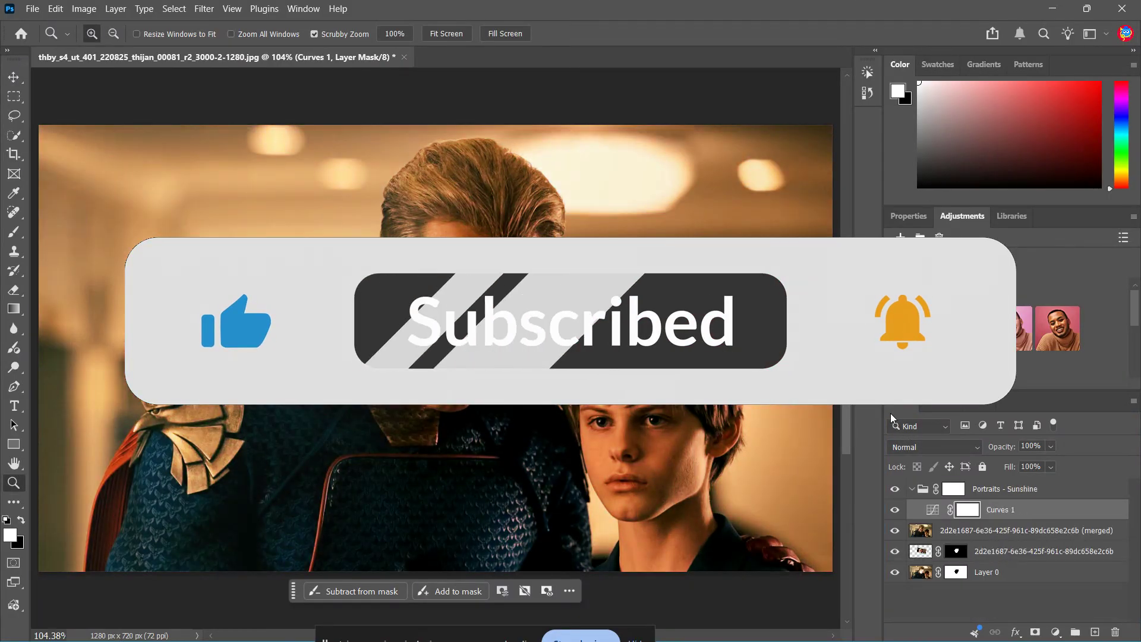